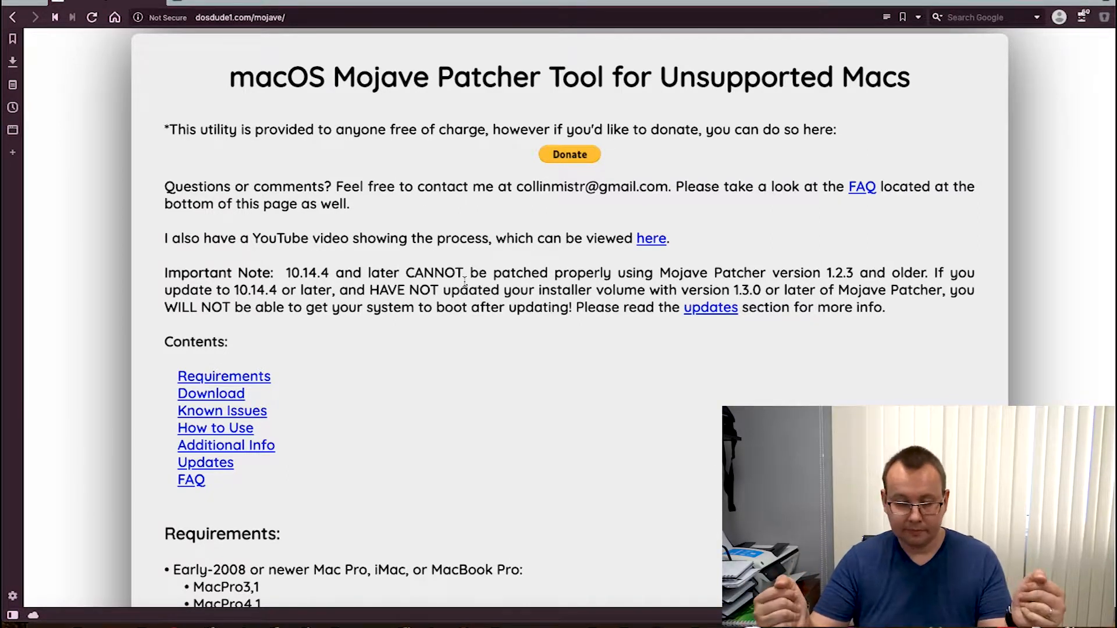
- Examine the lists of supported and unsupported Mac models in the Mojave patcher page's requirements
scroll(357, 341, "down", 3)
scroll(447, 325, "down", 2)
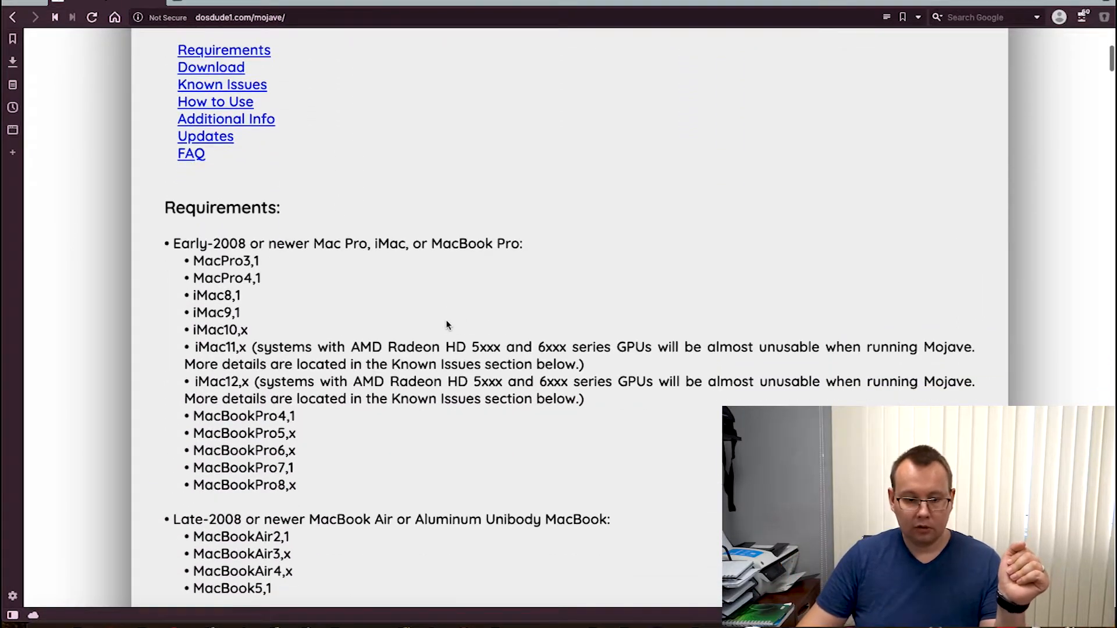
scroll(407, 291, "down", 1)
scroll(304, 240, "down", 1)
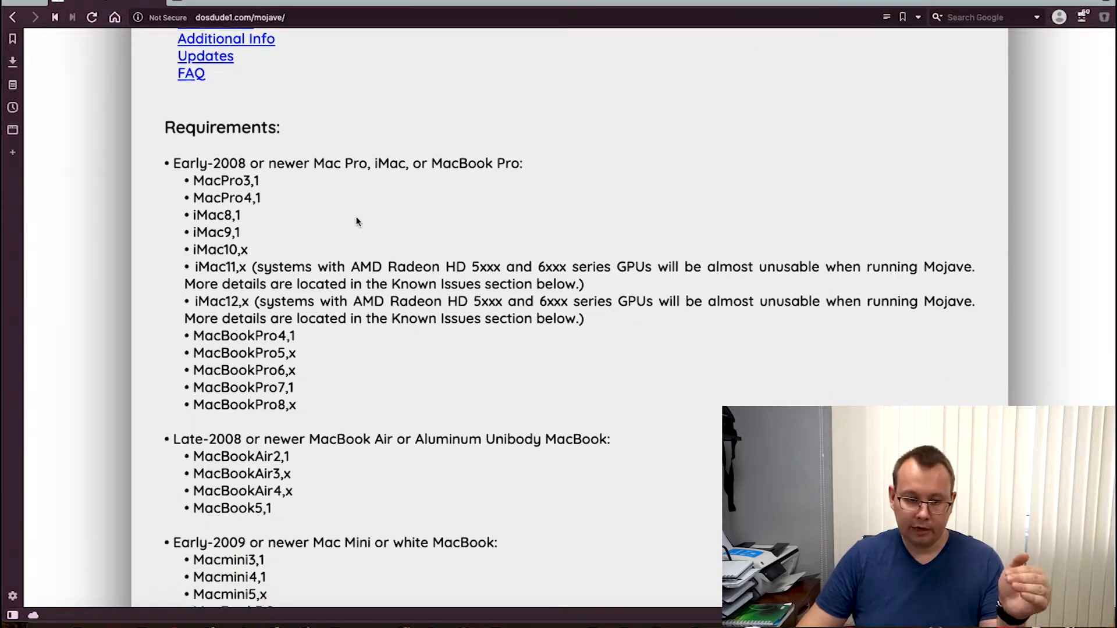
scroll(463, 212, "down", 2)
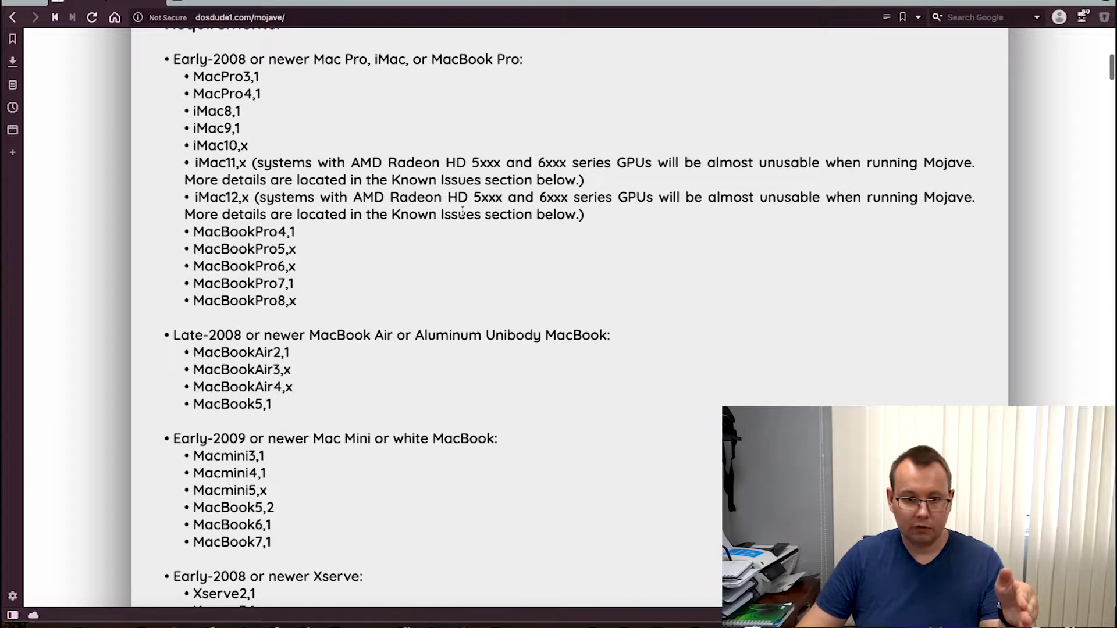
scroll(462, 232, "down", 4)
scroll(462, 235, "down", 5)
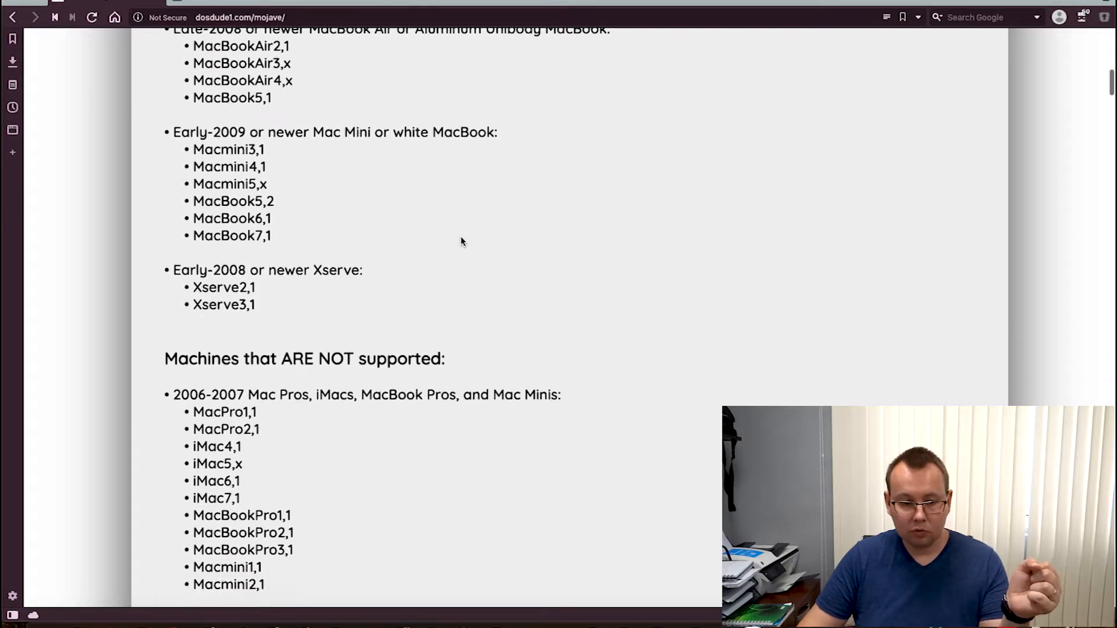
- Download the Mojave patcher tool from its Mirror link and open the downloaded macOS Mojave Patcher.dmg
scroll(461, 241, "down", 8)
scroll(463, 242, "down", 9)
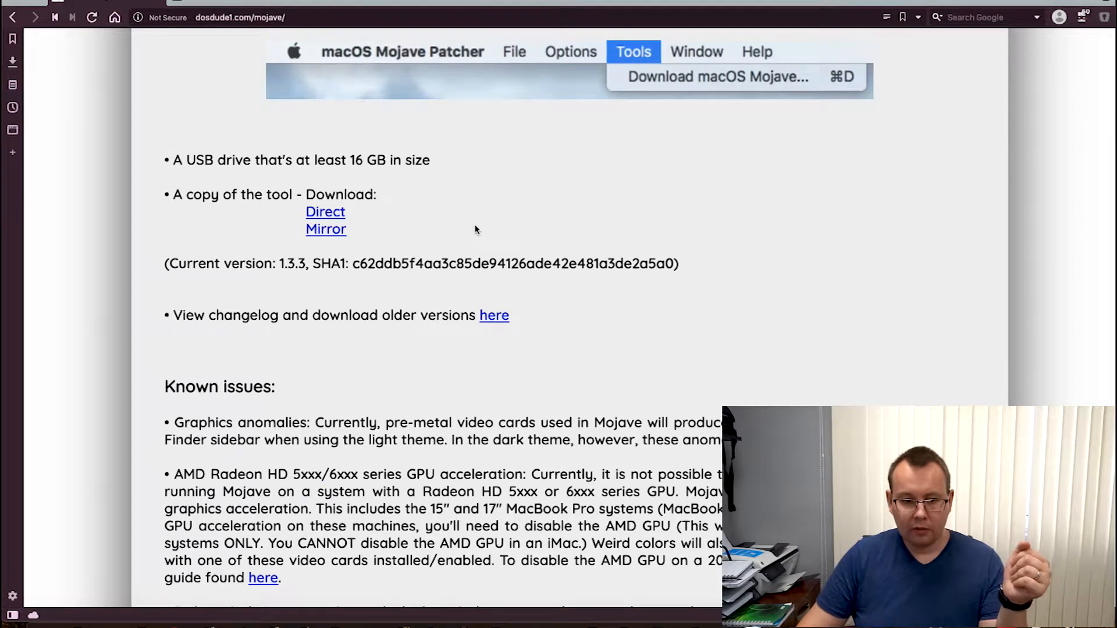
left_click(326, 231)
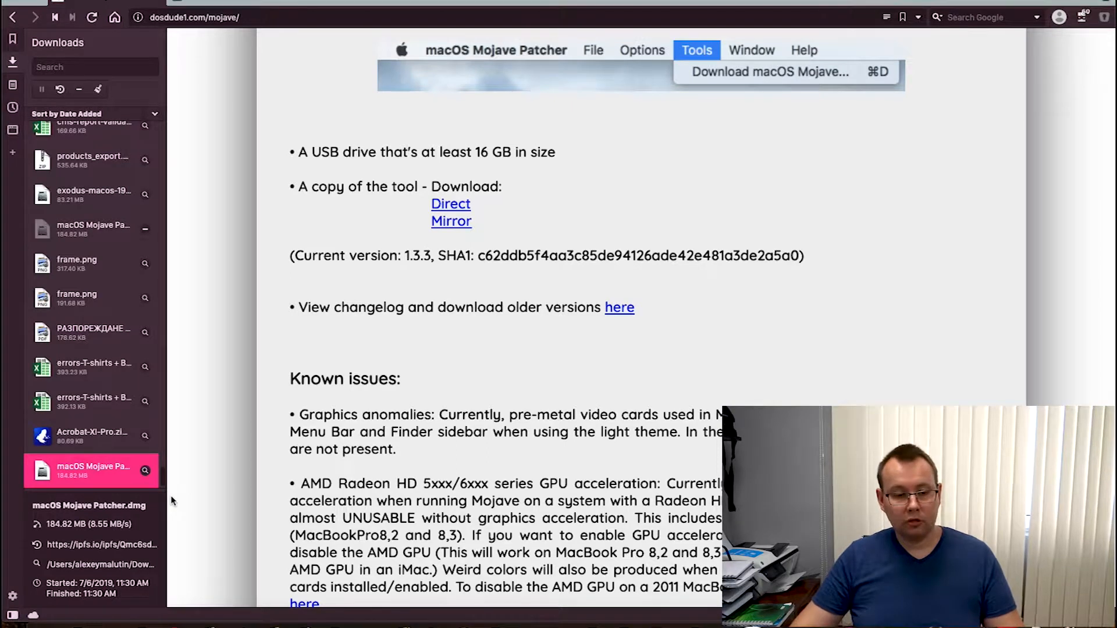
left_click(145, 472)
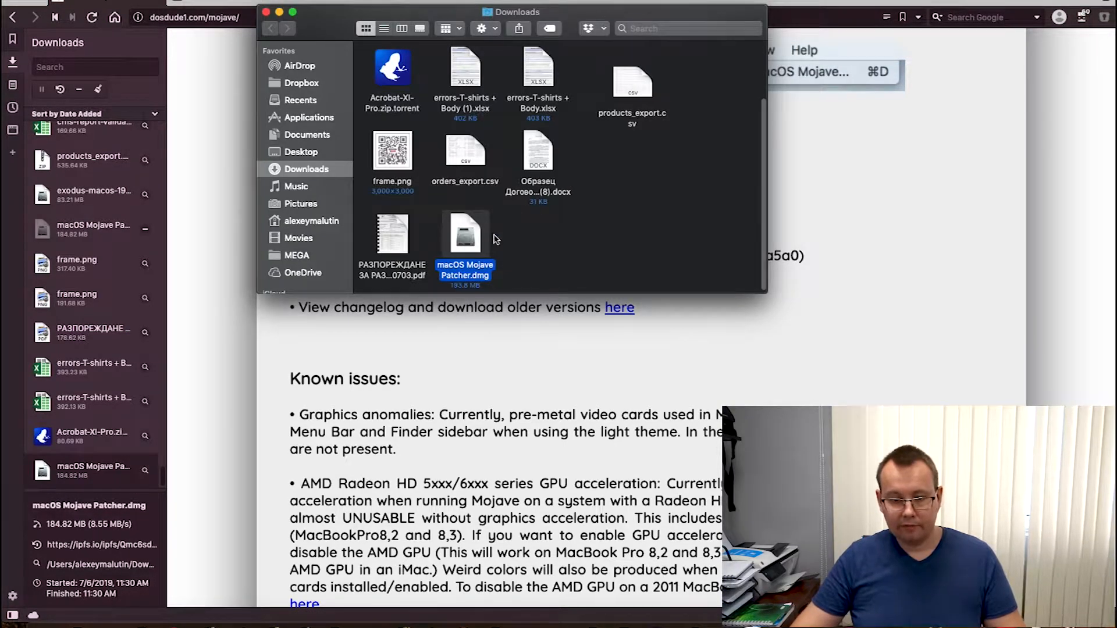
double_click(466, 235)
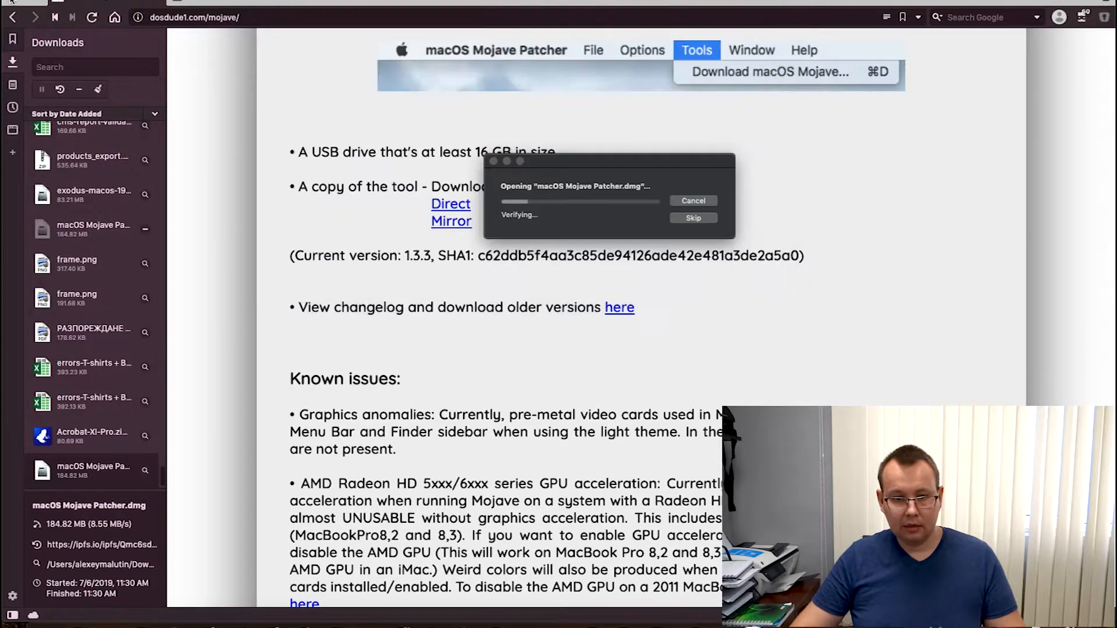
left_click(11, 1)
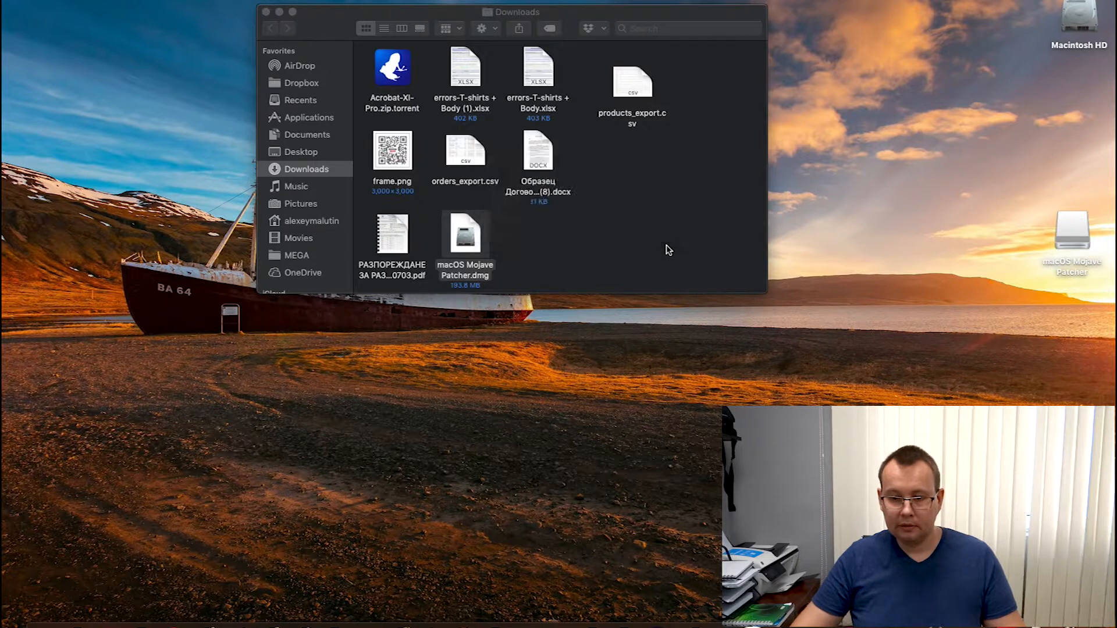
- Copy macOS Mojave Patcher.app from the disk image to the desktop and close both Finder windows
left_click_drag(474, 98, 1042, 102)
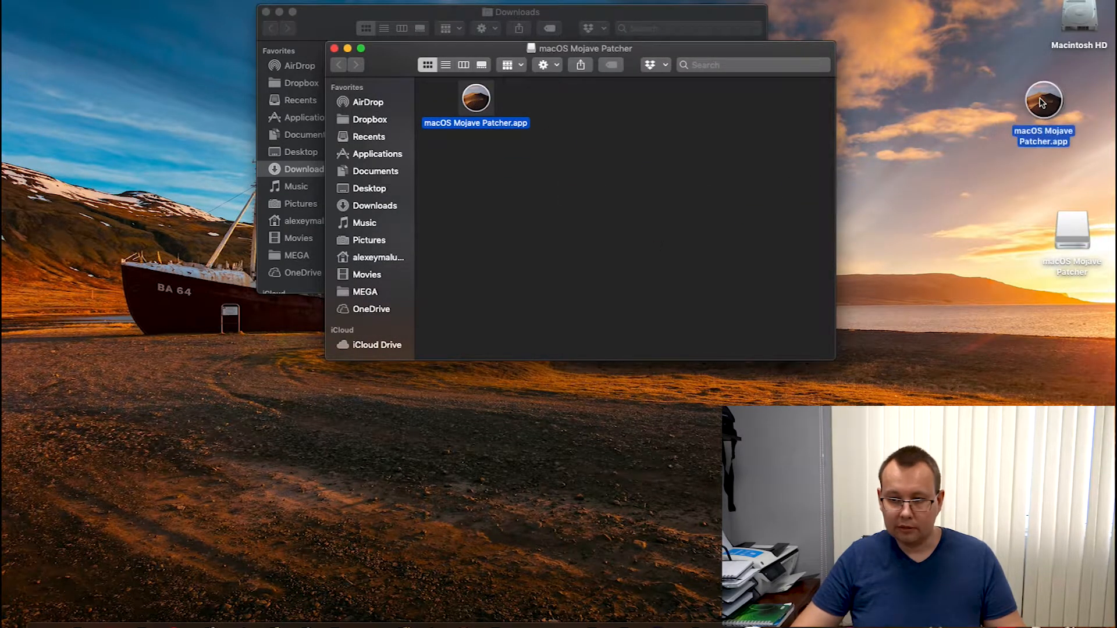
left_click(334, 49)
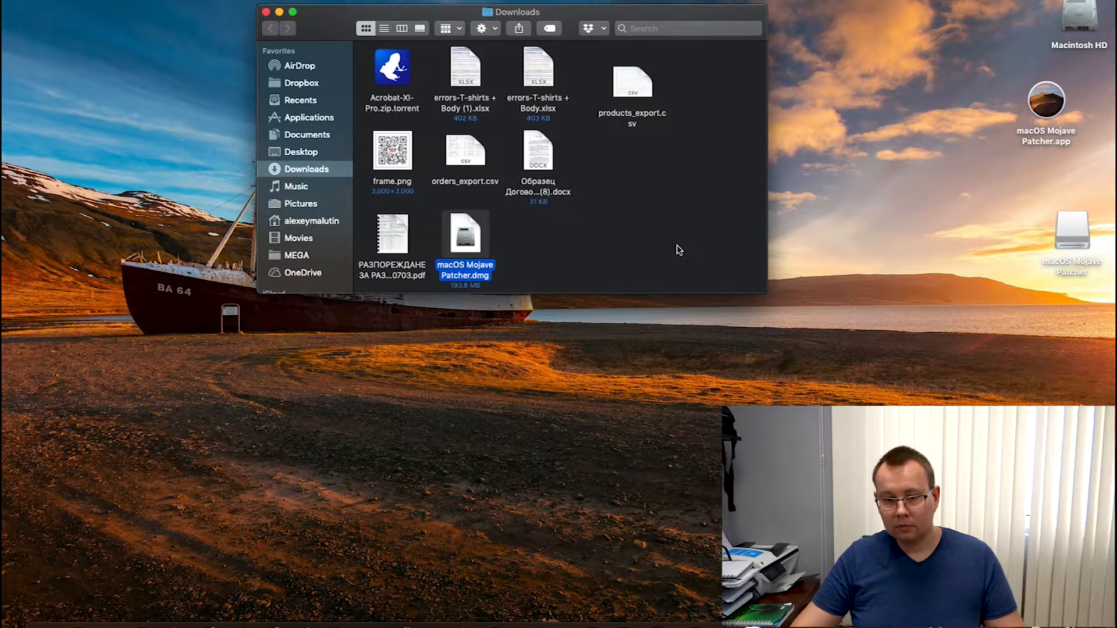
left_click(265, 12)
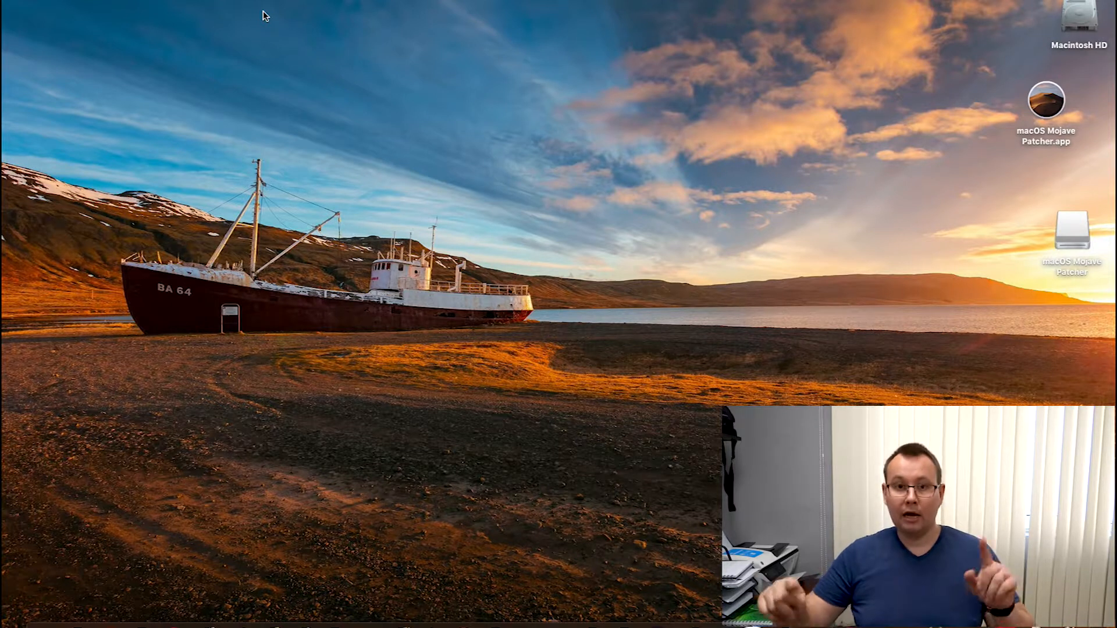
- Launch Disk Utility from the Utilities folder and move its window clear of the desktop's drive icons
left_click(1012, 625)
scroll(955, 394, "down", 3)
scroll(956, 398, "down", 3)
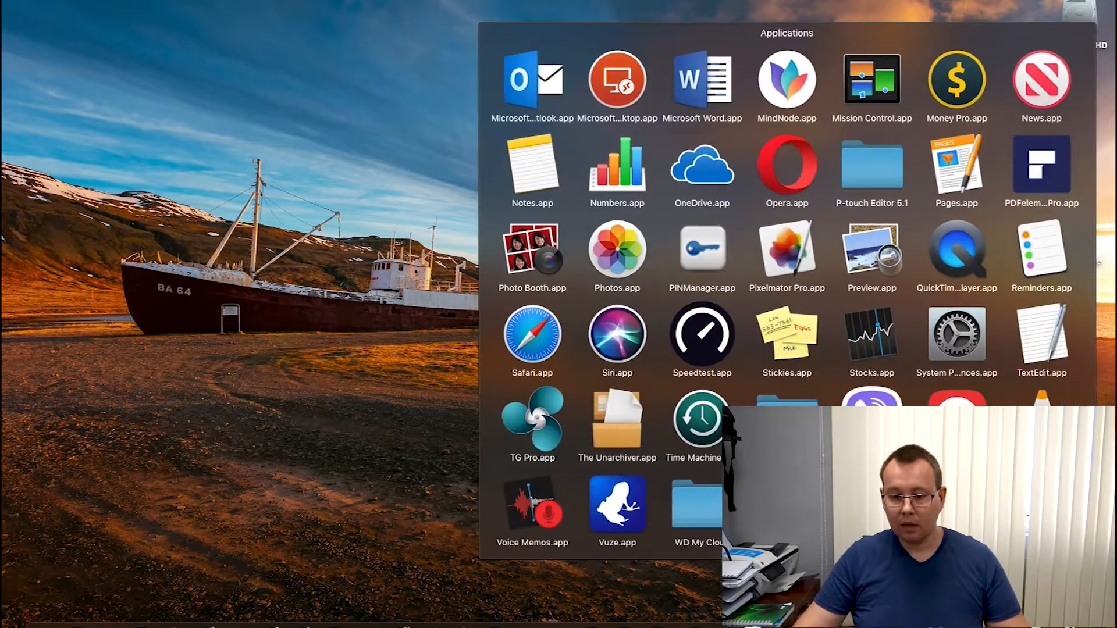
left_click(956, 398)
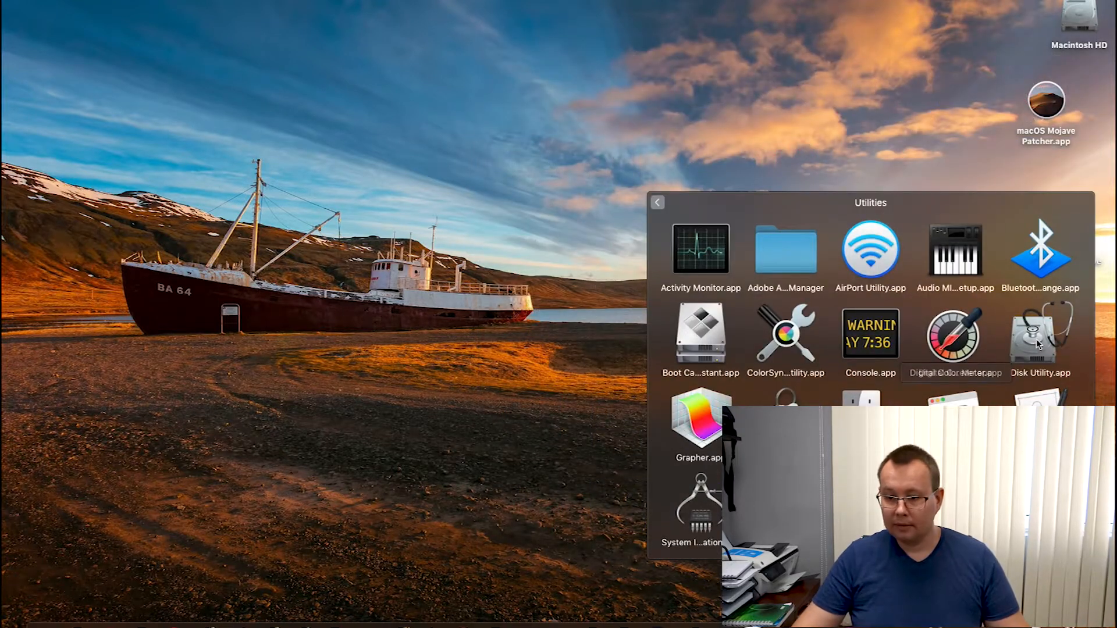
left_click(1036, 343)
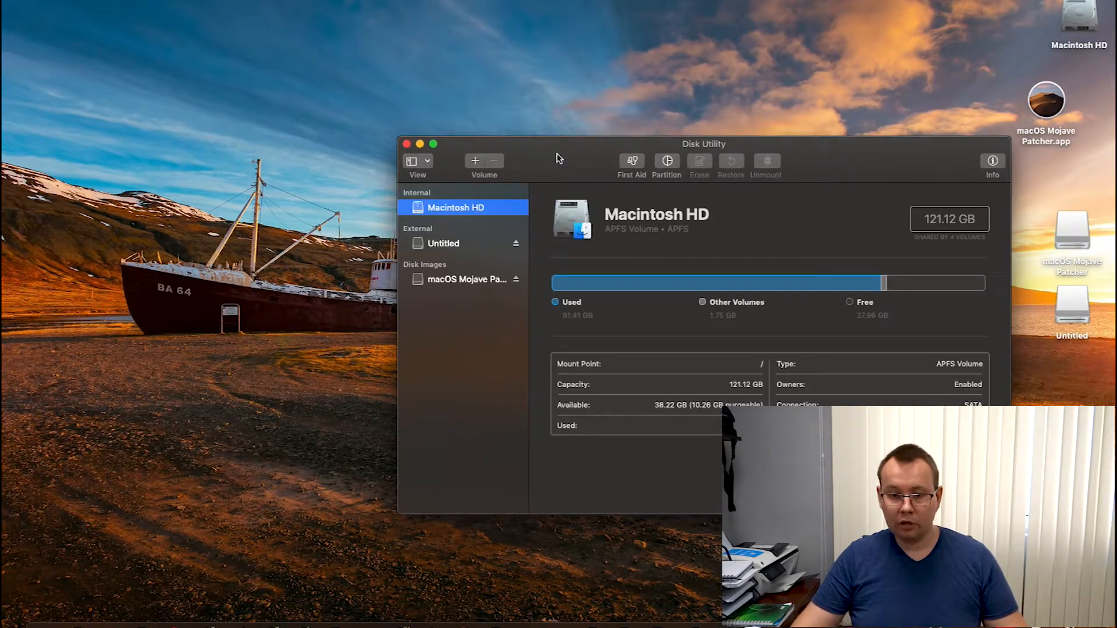
left_click_drag(559, 157, 353, 106)
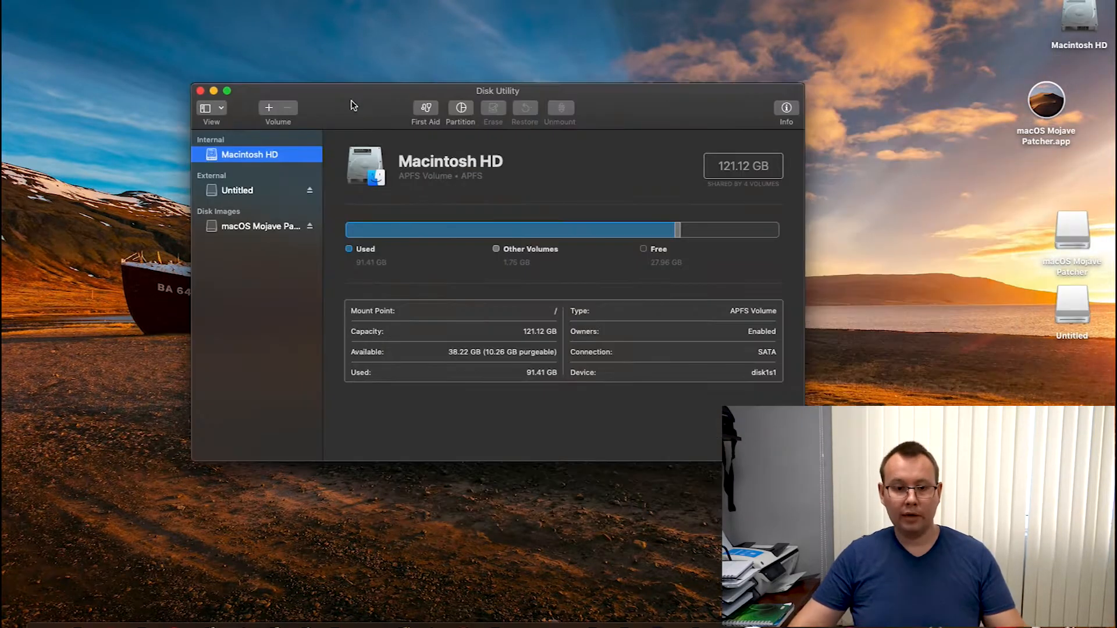
- Erase the external drive Untitled, naming it "Mac OS X Majava" with the Mac OS Extended (Journaled) format
left_click(269, 194)
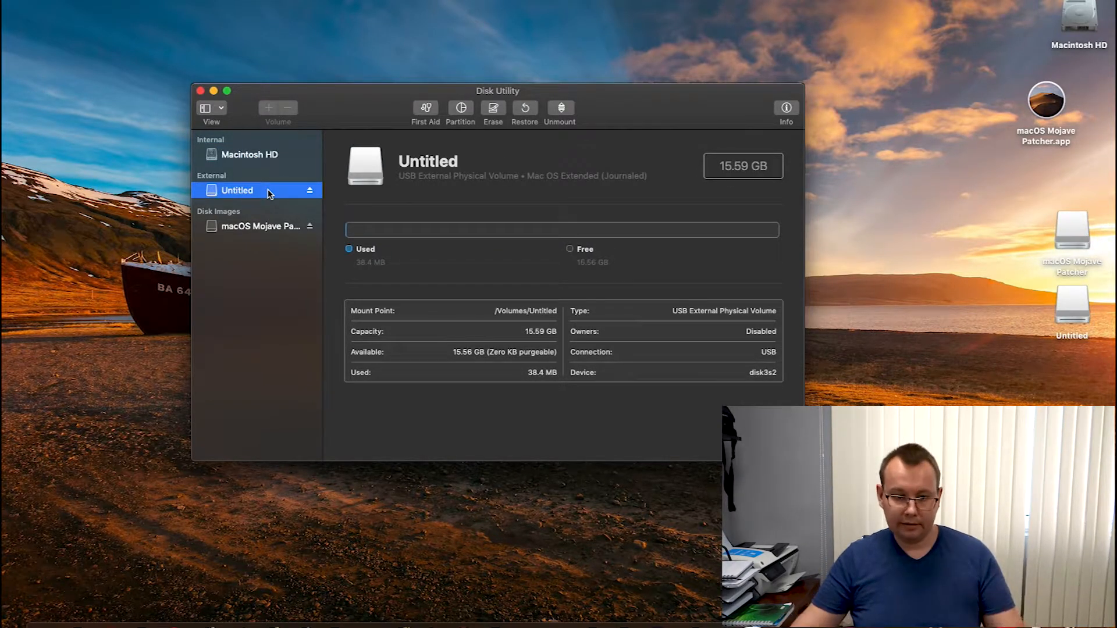
left_click(494, 109)
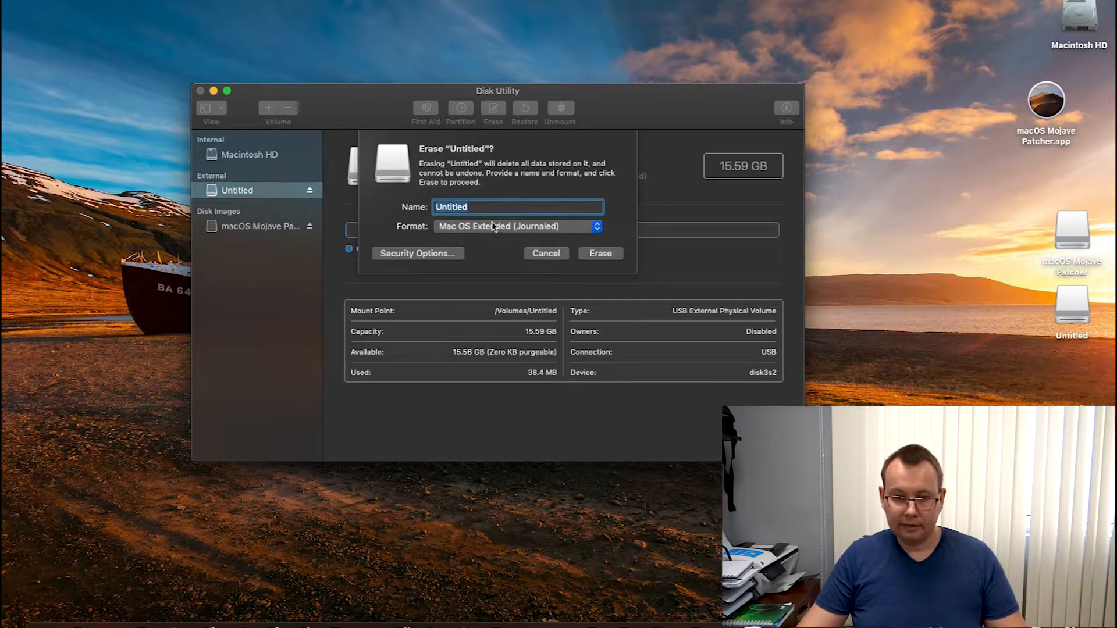
type("Max")
key("BackSpace")
type("c OS X")
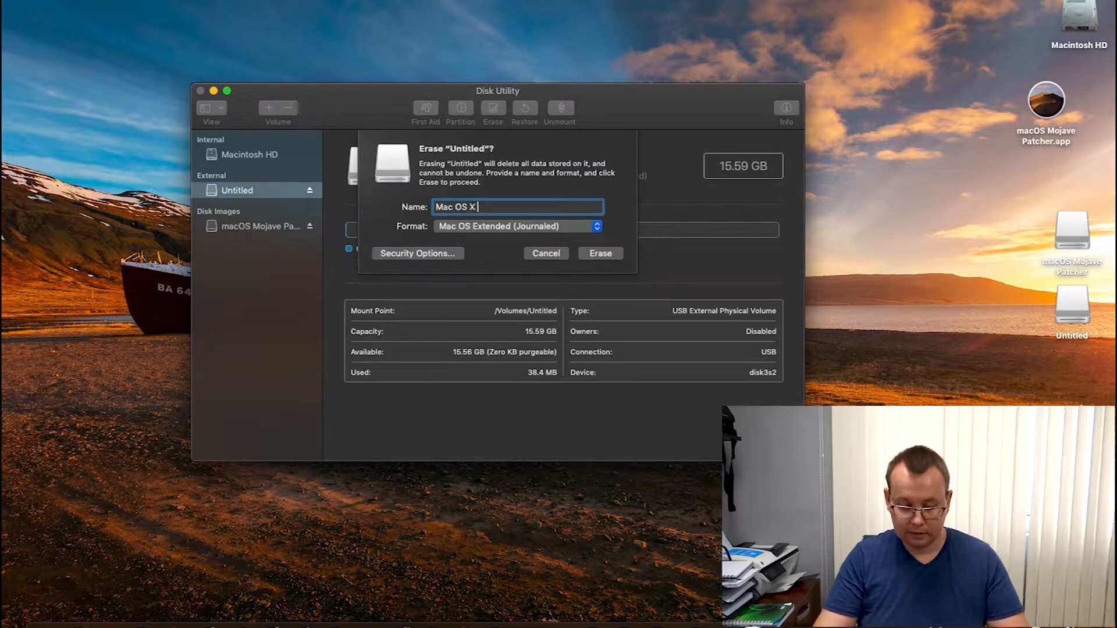
type(" Majava")
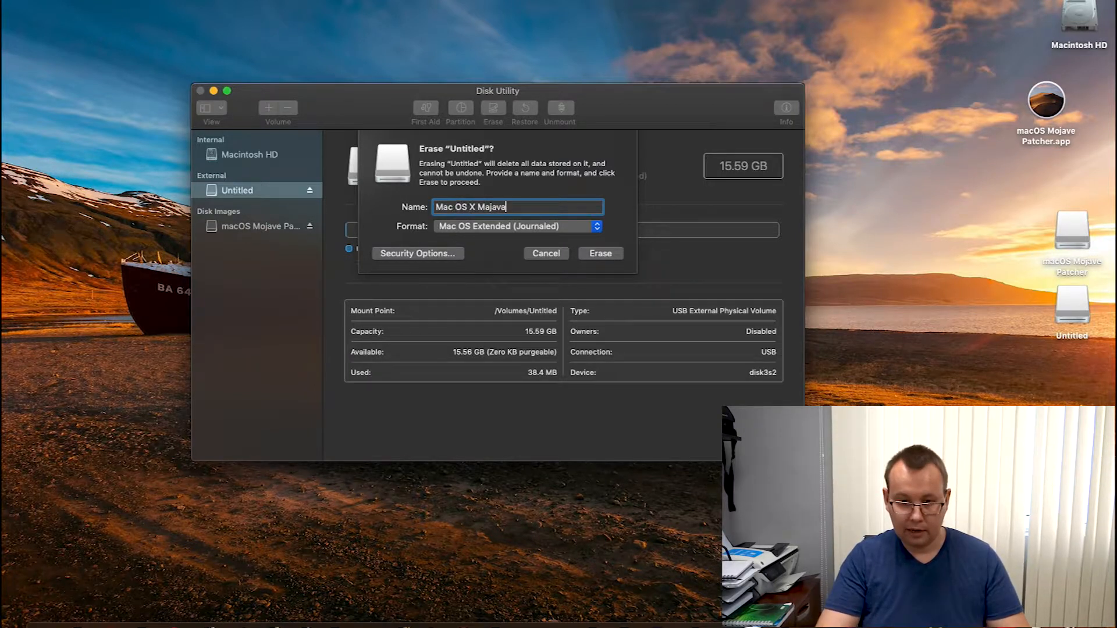
left_click(596, 258)
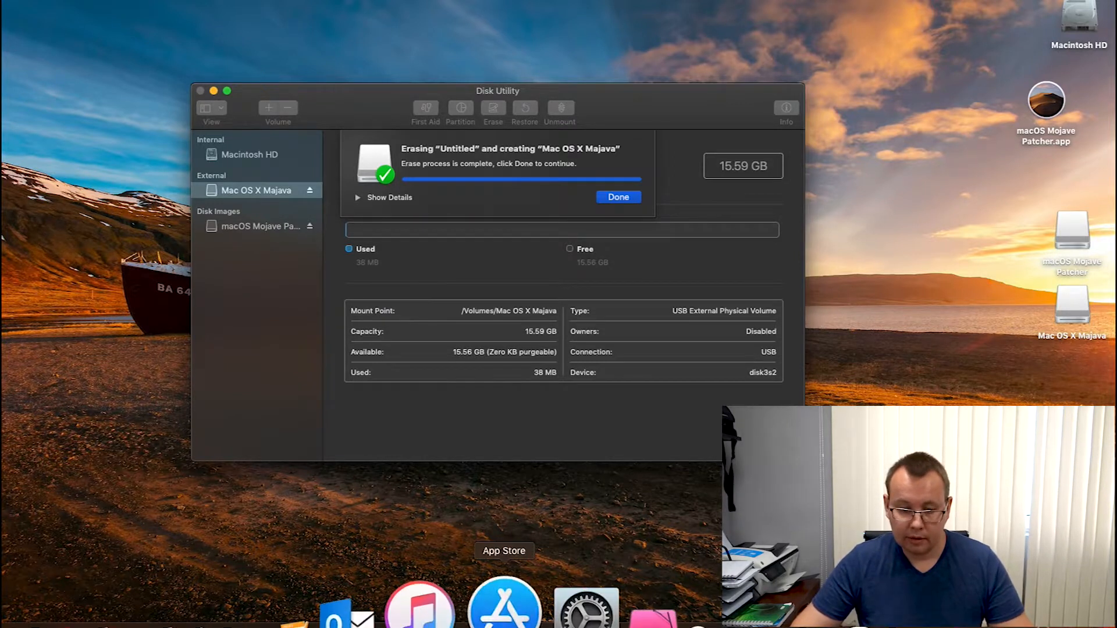
- Switch to the App Store
left_click(504, 605)
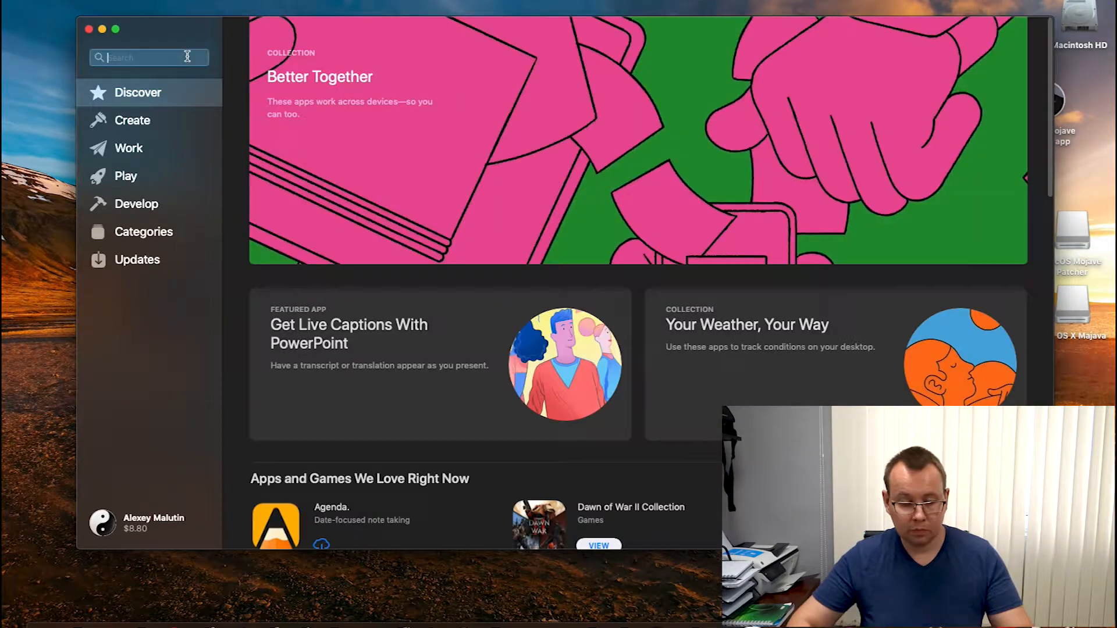
- Try to find the macOS installer by searching the store for "os majave"
left_click(187, 56)
type("os ")
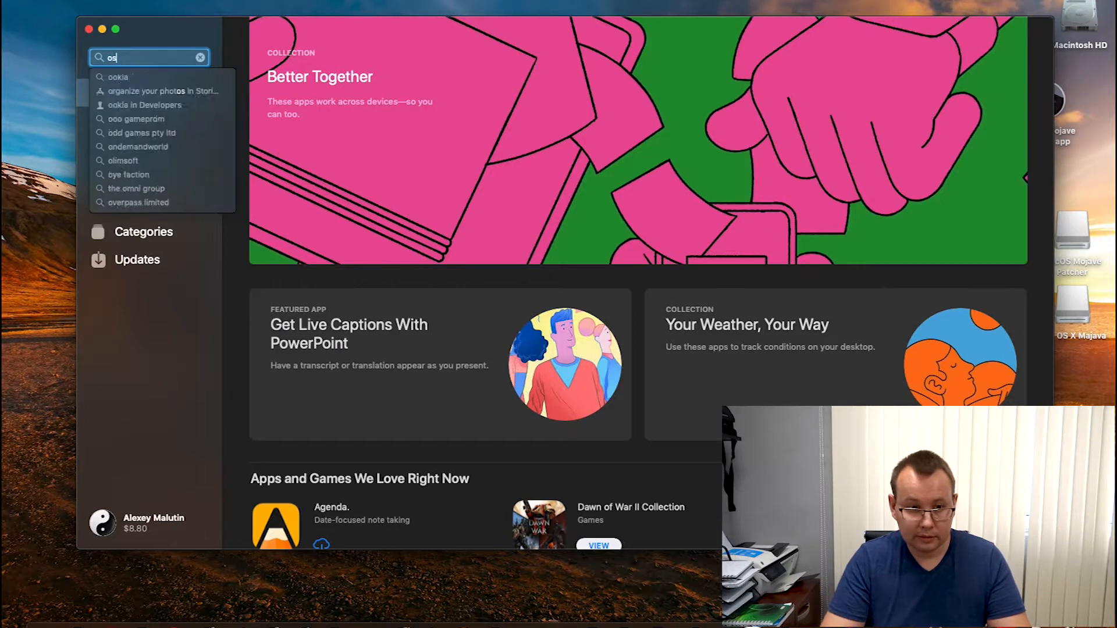
type("majav")
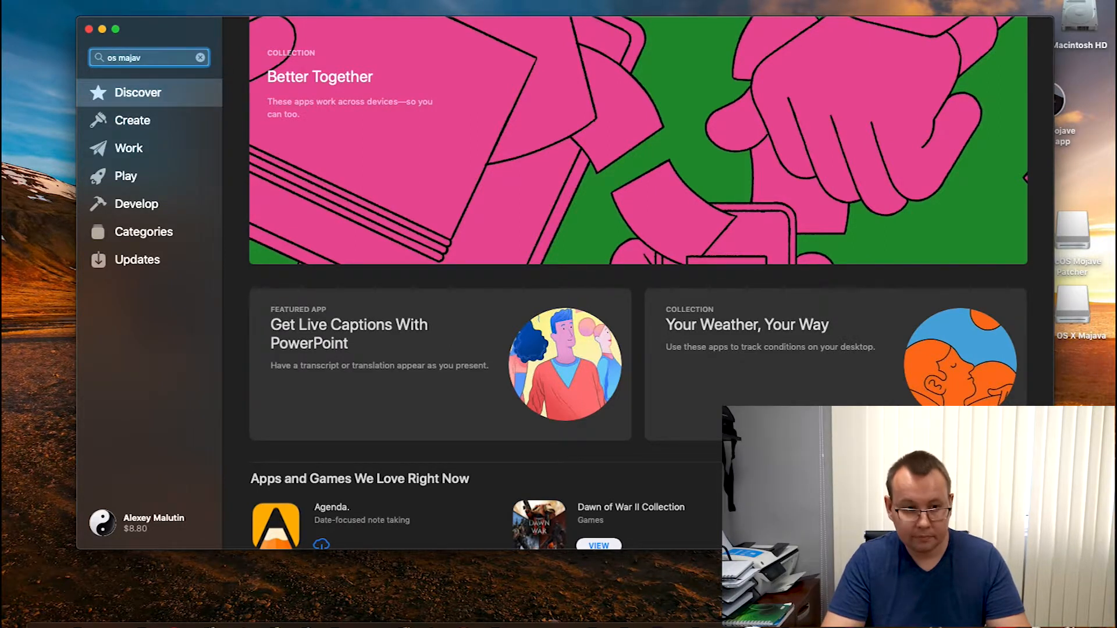
type("e")
key("Return")
- Replace the store search text with "Mojave" and run the search
triple_click(155, 59)
type("Mo")
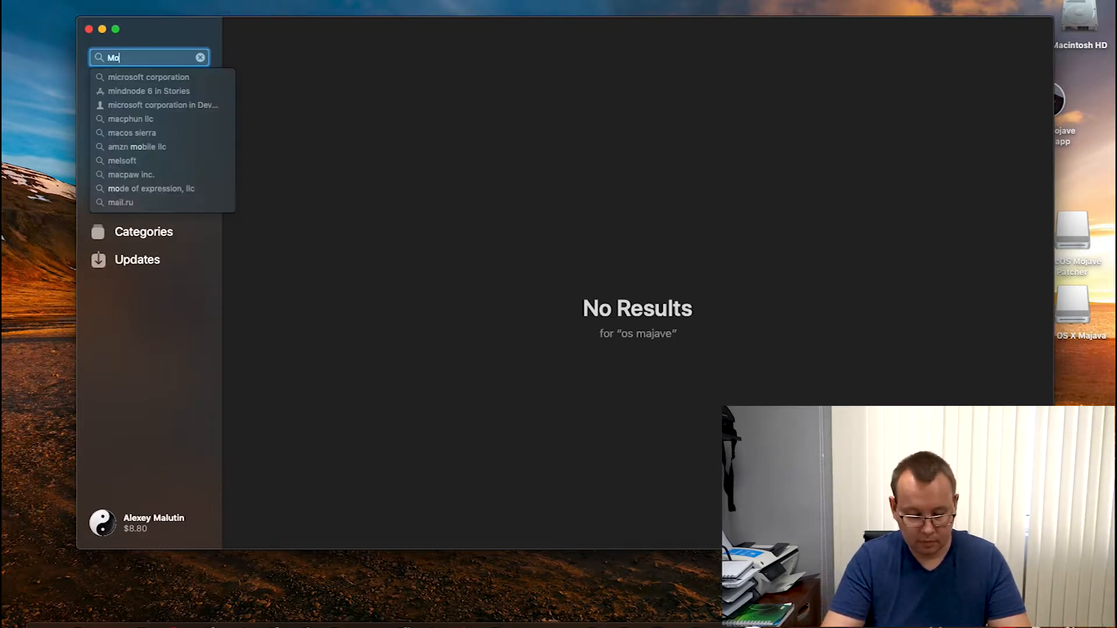
type("jave")
key("Return")
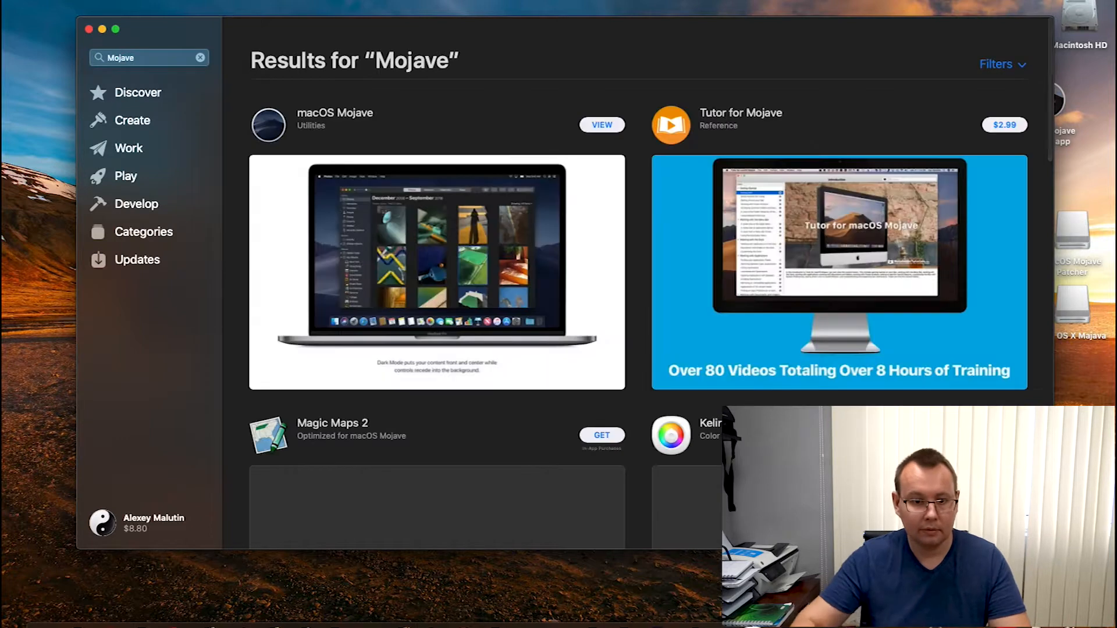
- Get macOS Mojave from its store page and confirm the download of version 10.14.5
left_click(599, 124)
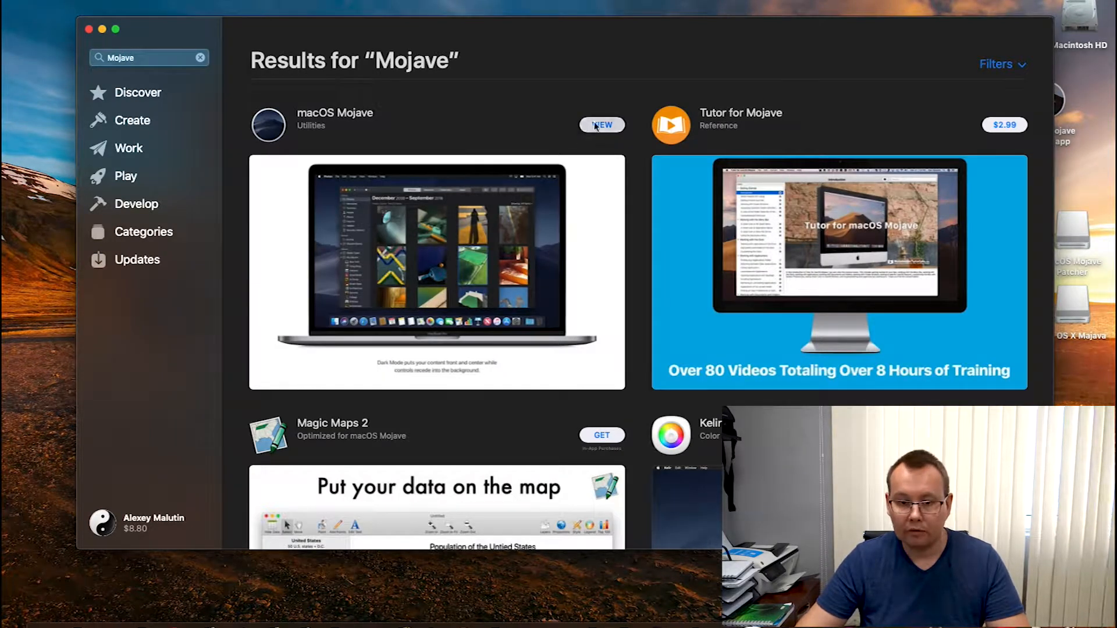
left_click(980, 78)
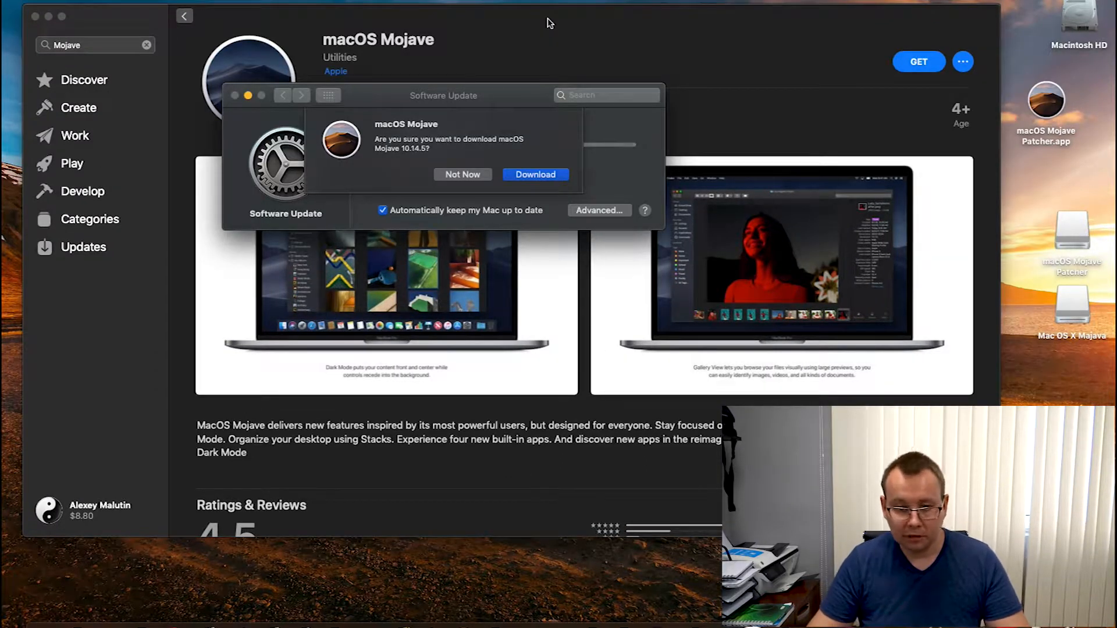
left_click(540, 173)
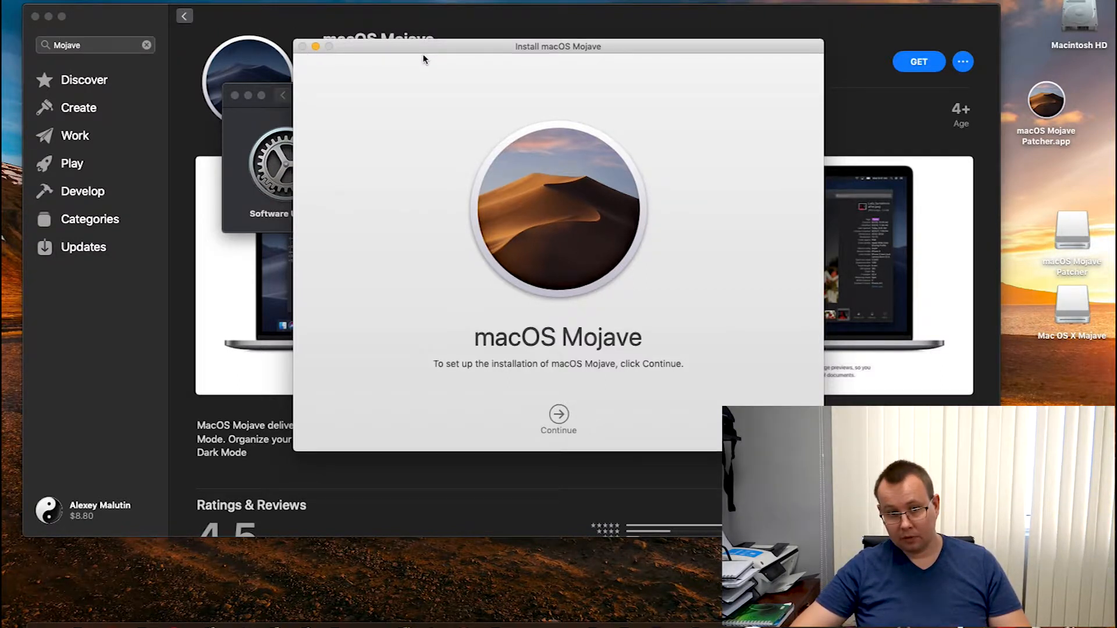
- Quit the macOS Mojave installer and close the Software Update, App Store and Disk Utility windows, dismissing the erase report
left_click_drag(361, 46, 495, 132)
left_click(451, 134)
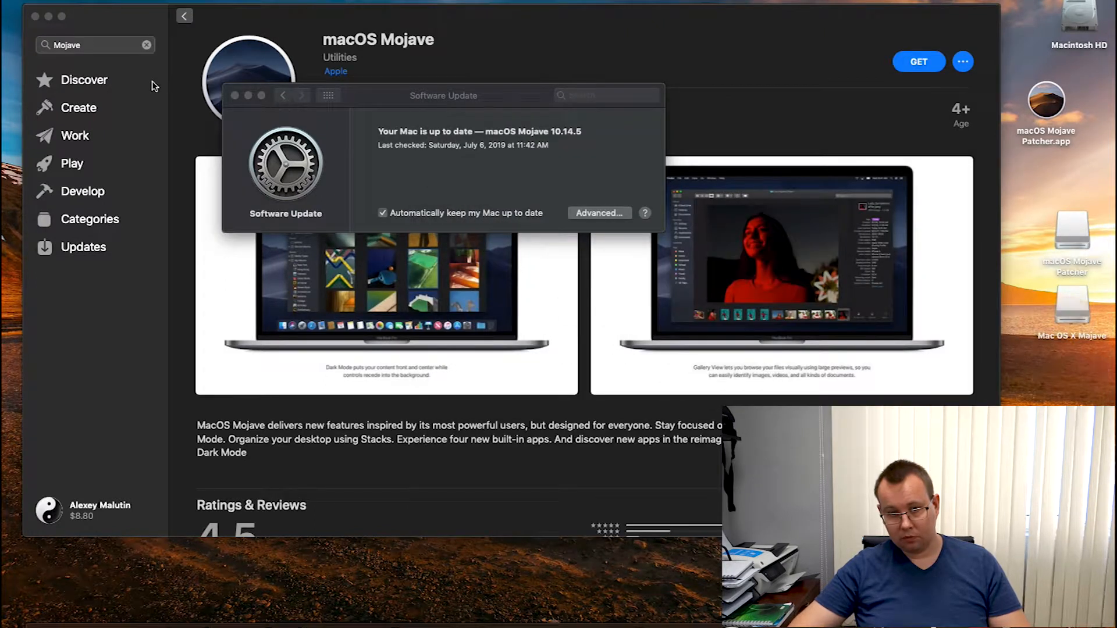
left_click(235, 95)
left_click(35, 17)
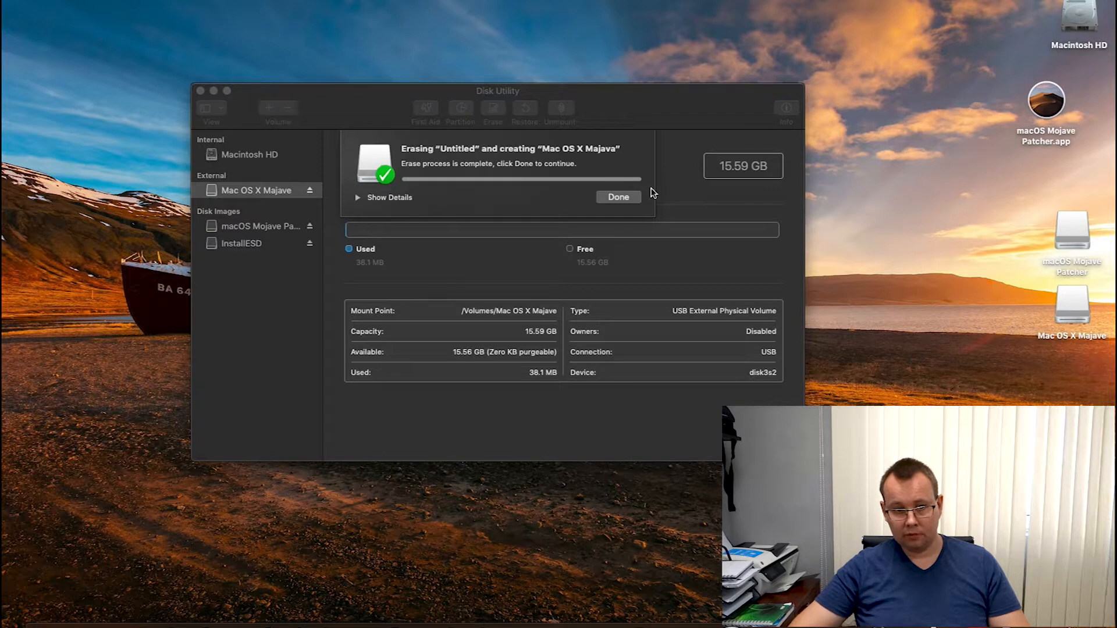
left_click(634, 197)
left_click(200, 92)
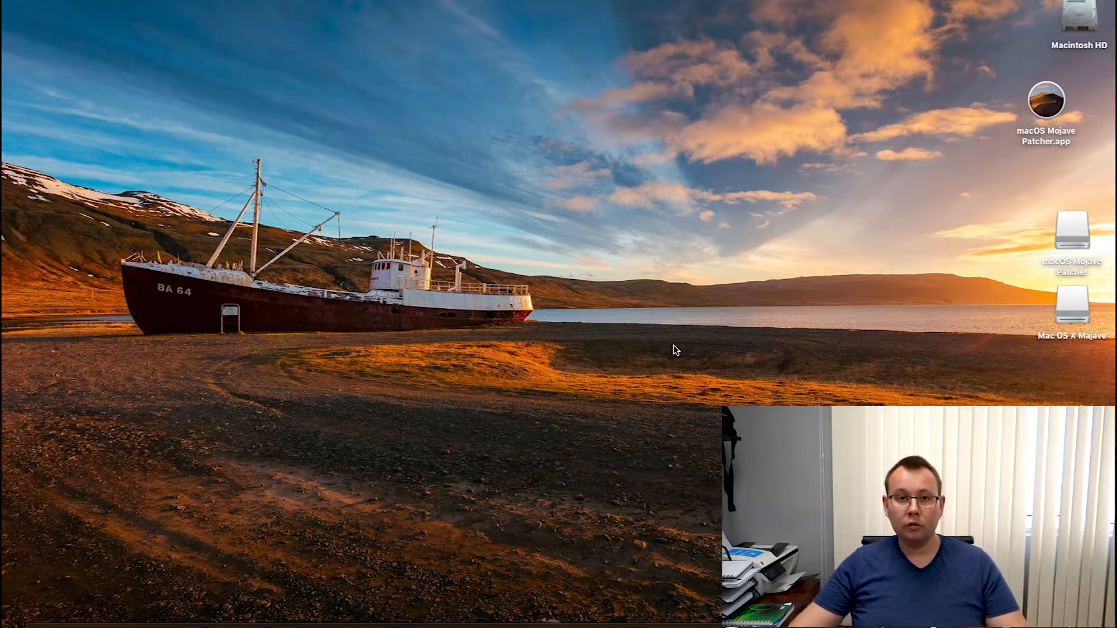
- Open macOS Mojave Patcher, dismiss the supported-machine notice and load Install macOS Mojave.app from Applications as the source, acknowledging its verification
double_click(1042, 98)
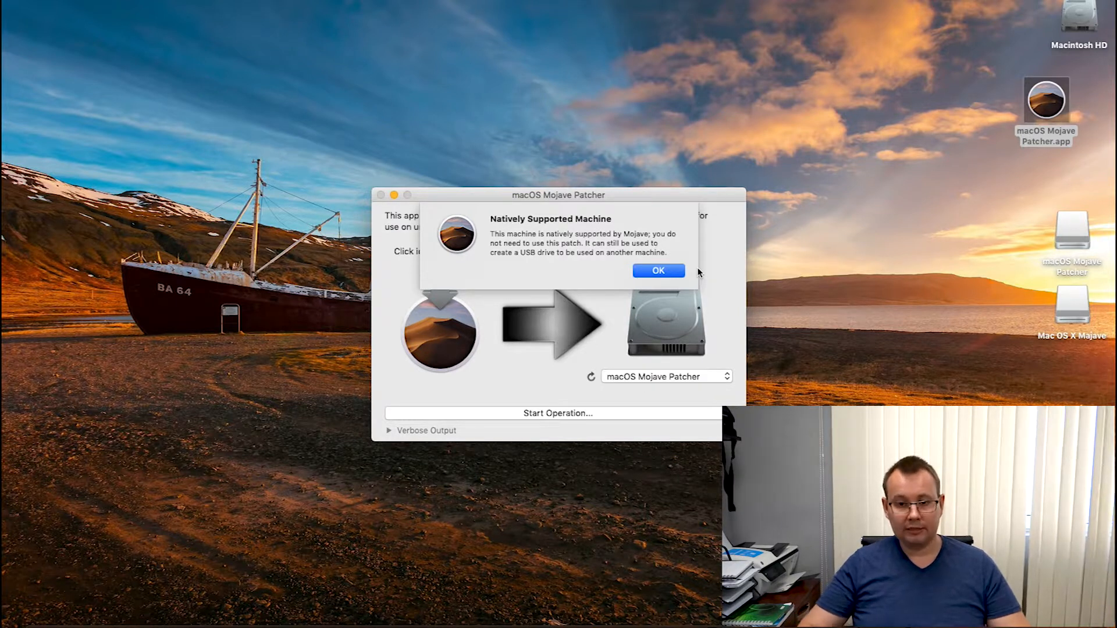
left_click(657, 272)
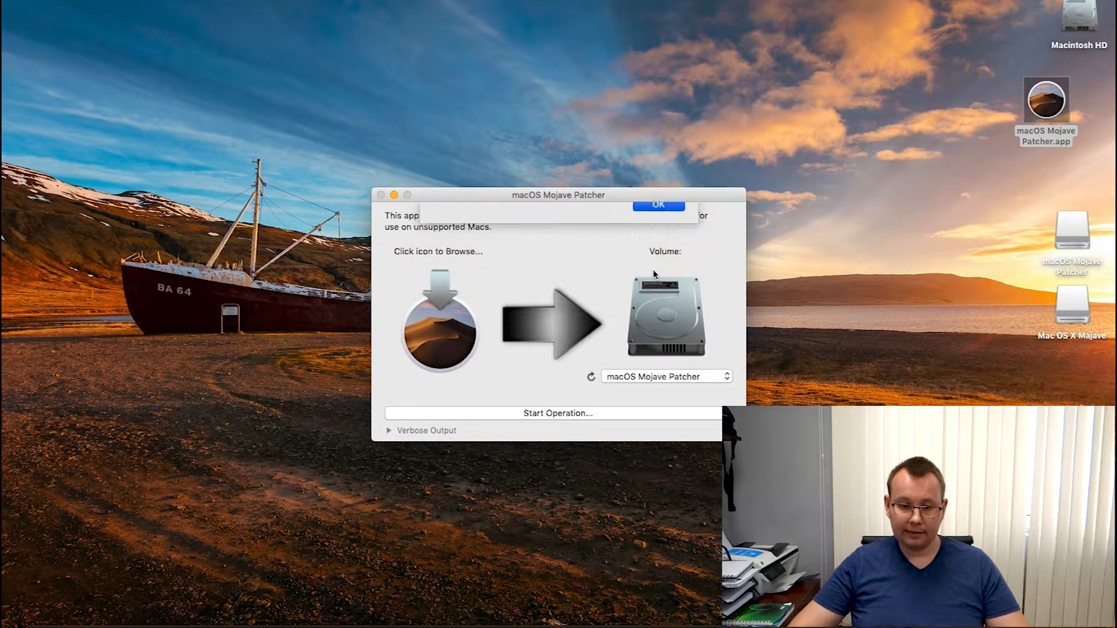
left_click(453, 340)
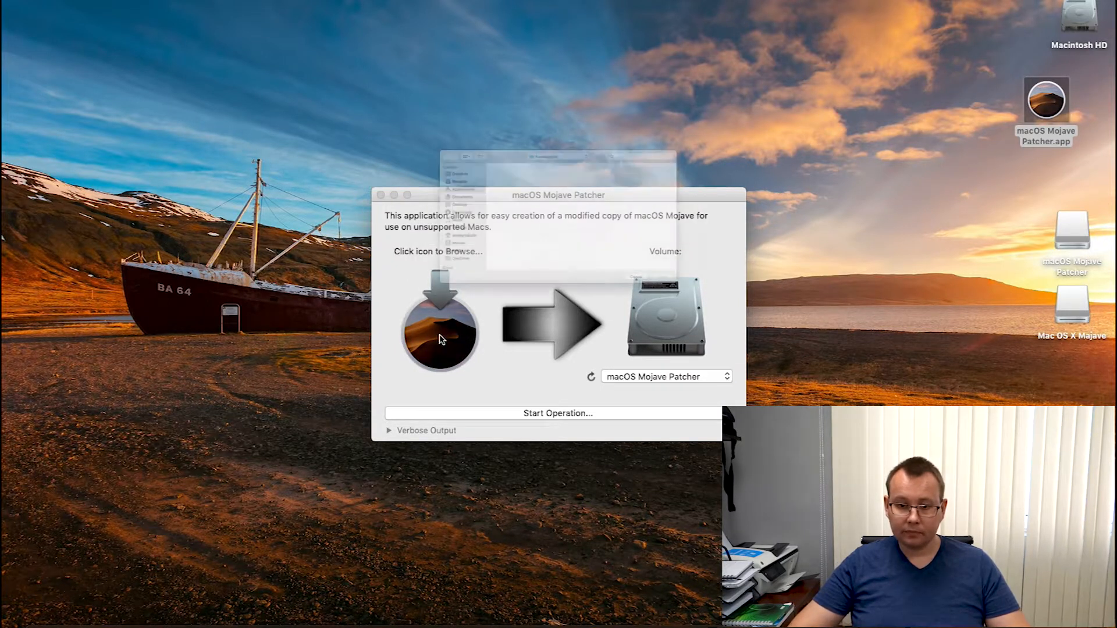
scroll(634, 210, "down", 10)
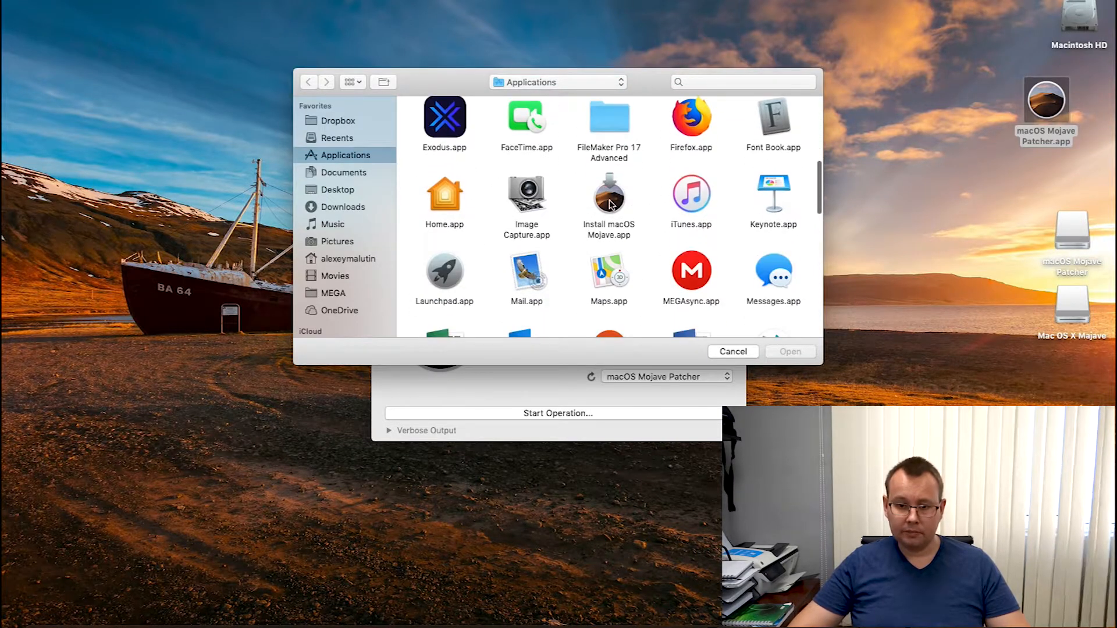
left_click(609, 200)
key("Return")
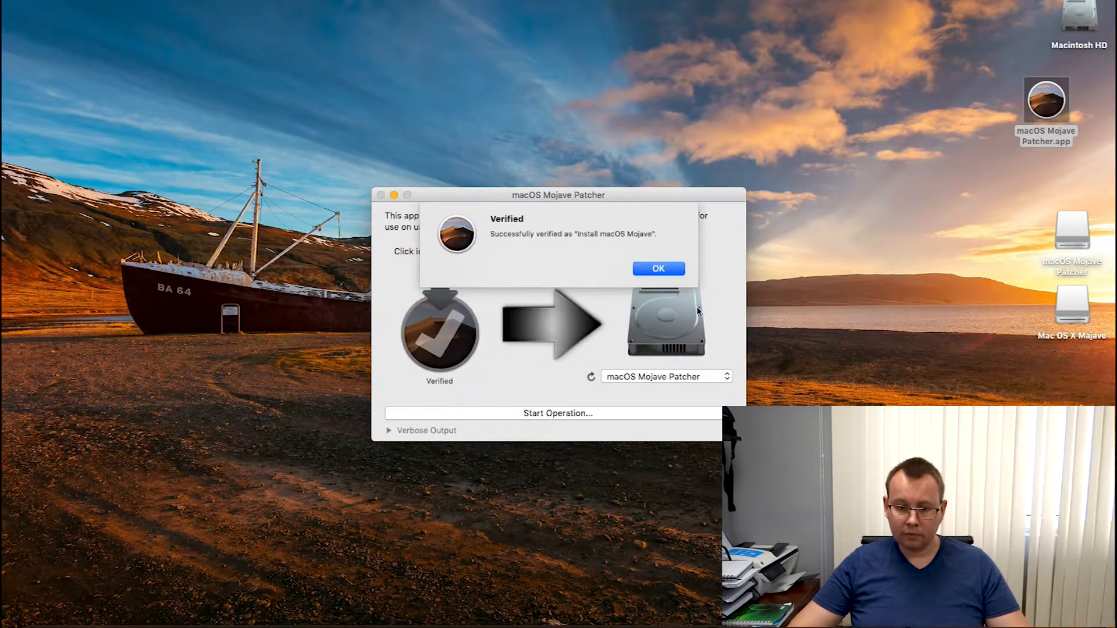
left_click(659, 268)
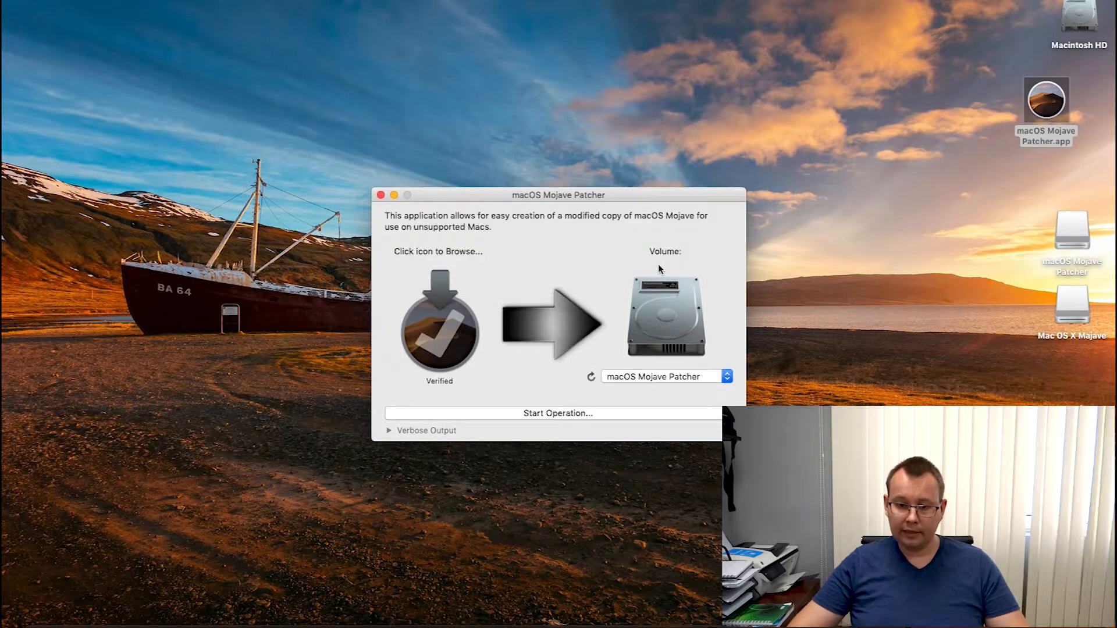
- Rename the Mac OS X Majave USB volume on the desktop to "16 GB"
left_click(726, 378)
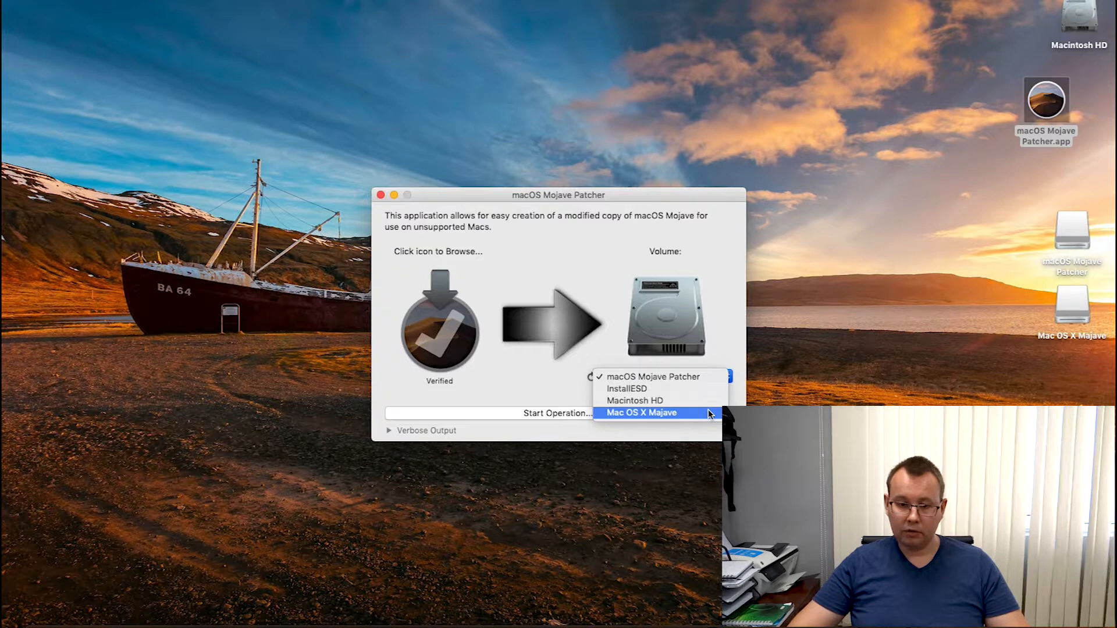
left_click(848, 340)
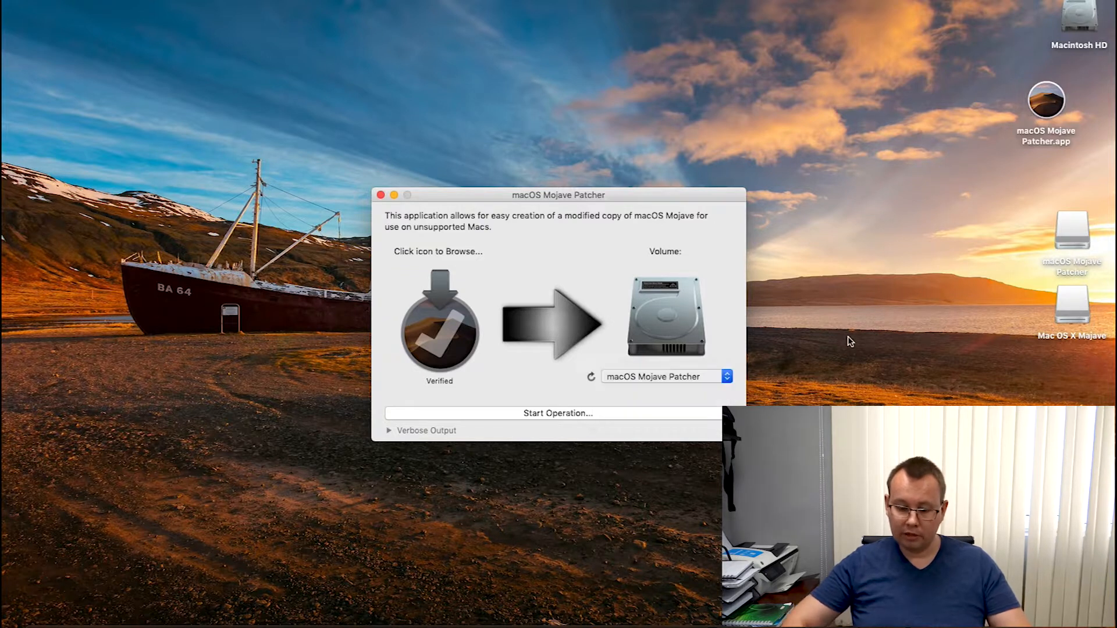
left_click(1081, 312)
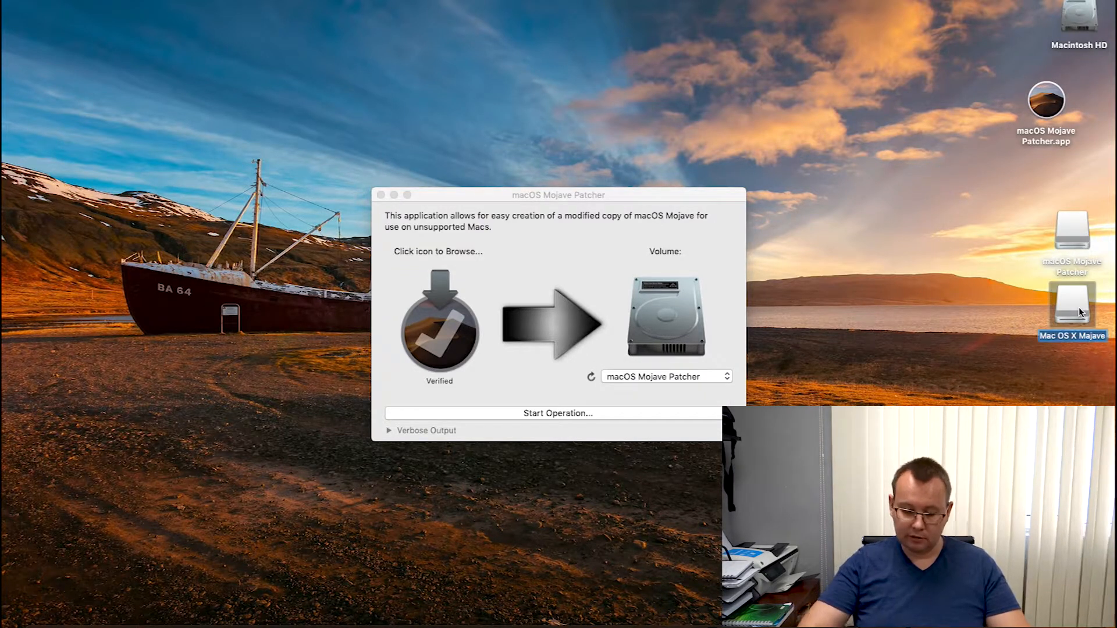
key("Return")
type("16 GB")
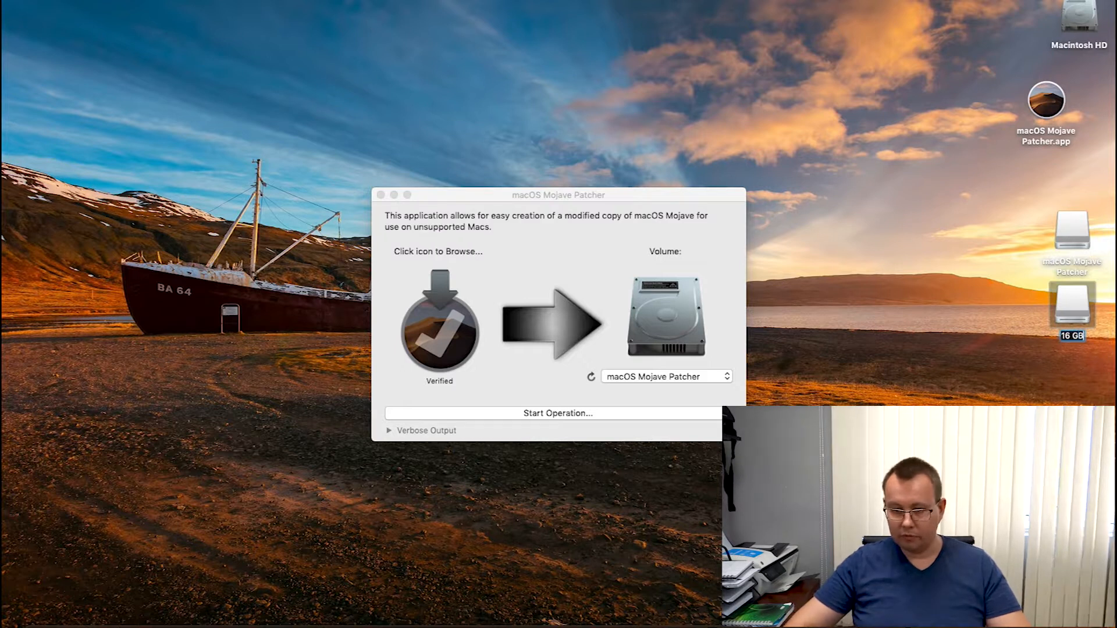
key("Return")
- Refresh the patcher's list of volumes so the target volume is 16 GB
left_click(678, 376)
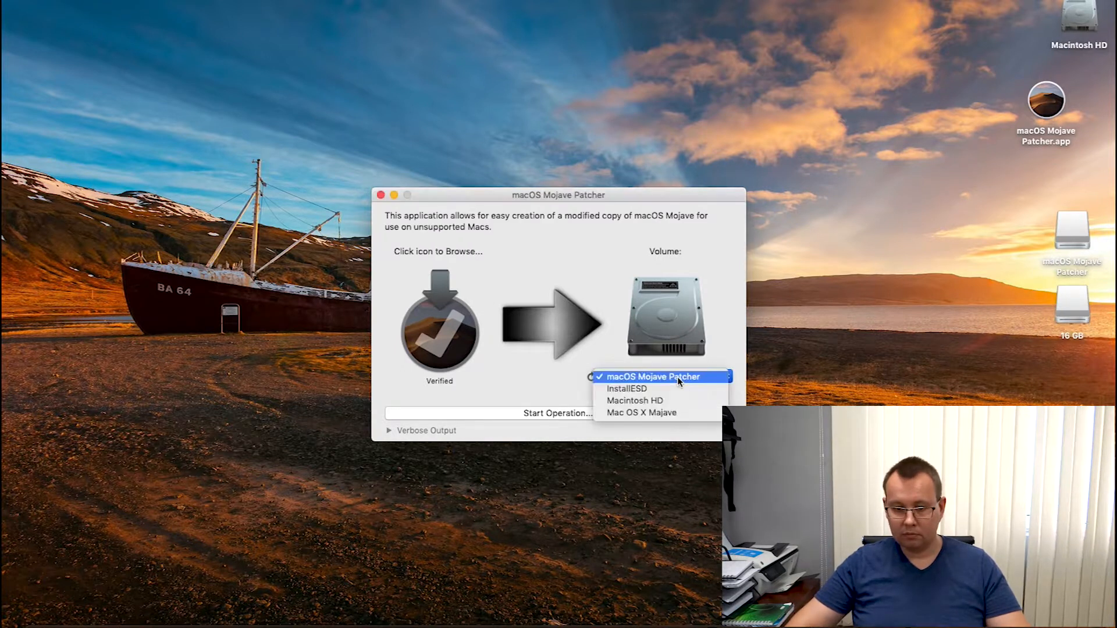
left_click(705, 361)
left_click(591, 377)
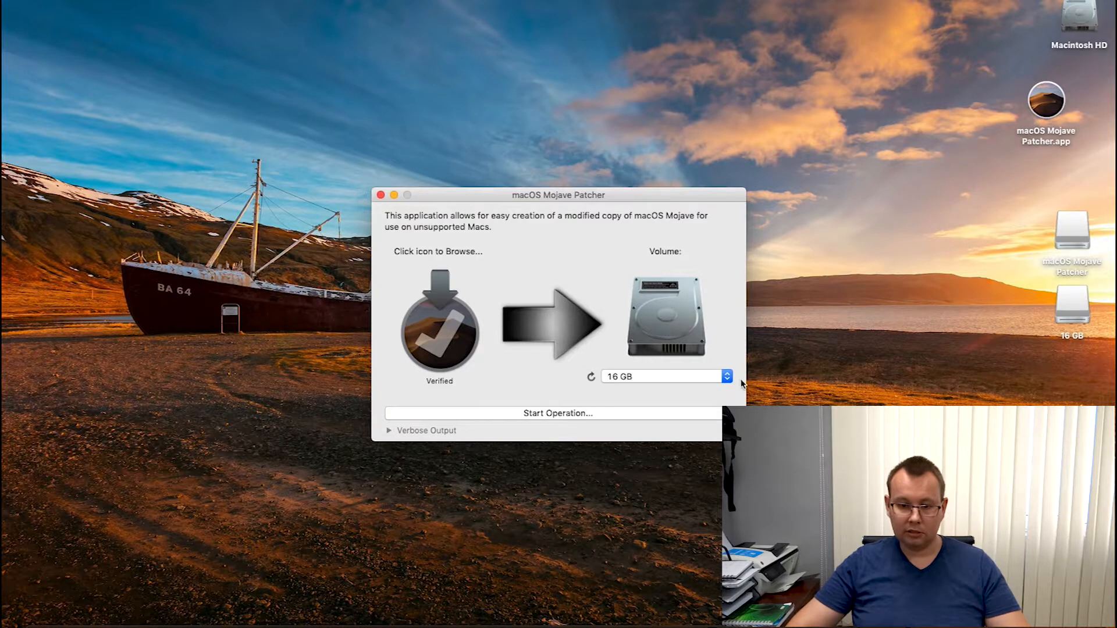
left_click(700, 376)
left_click(674, 380)
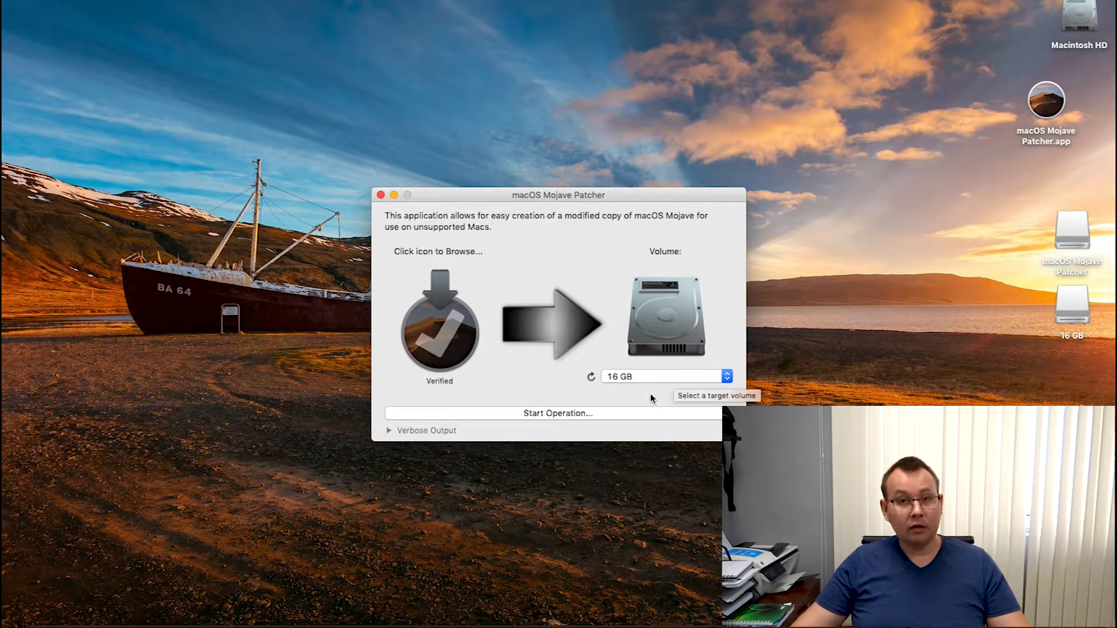
- Start the patching operation, agree to erase the 16 GB disk and authorize the changes with the account password
left_click(563, 413)
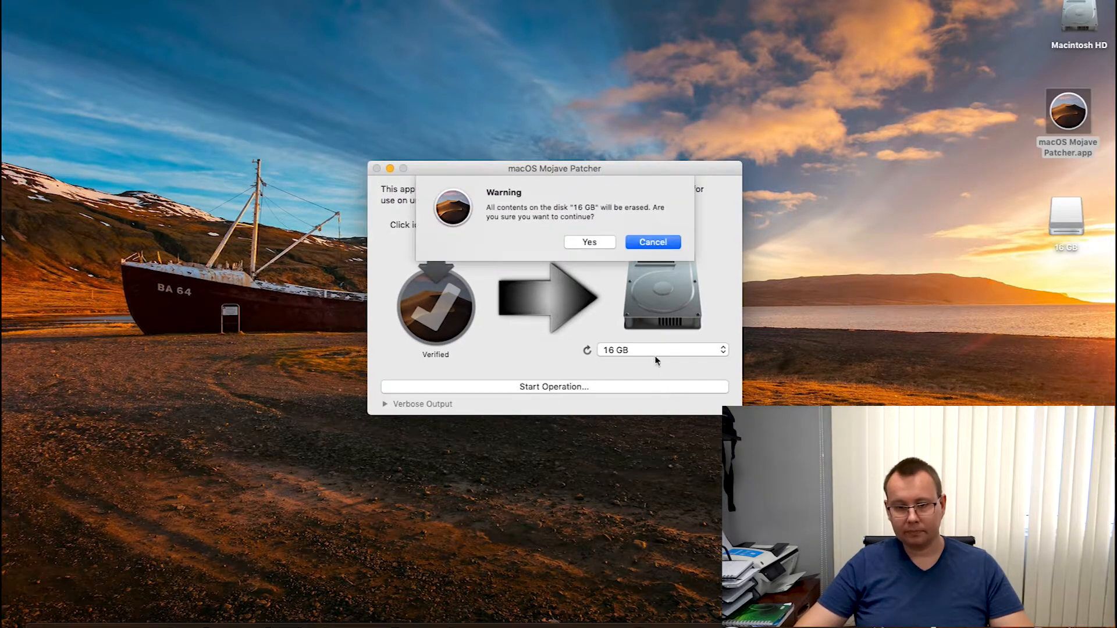
left_click(589, 242)
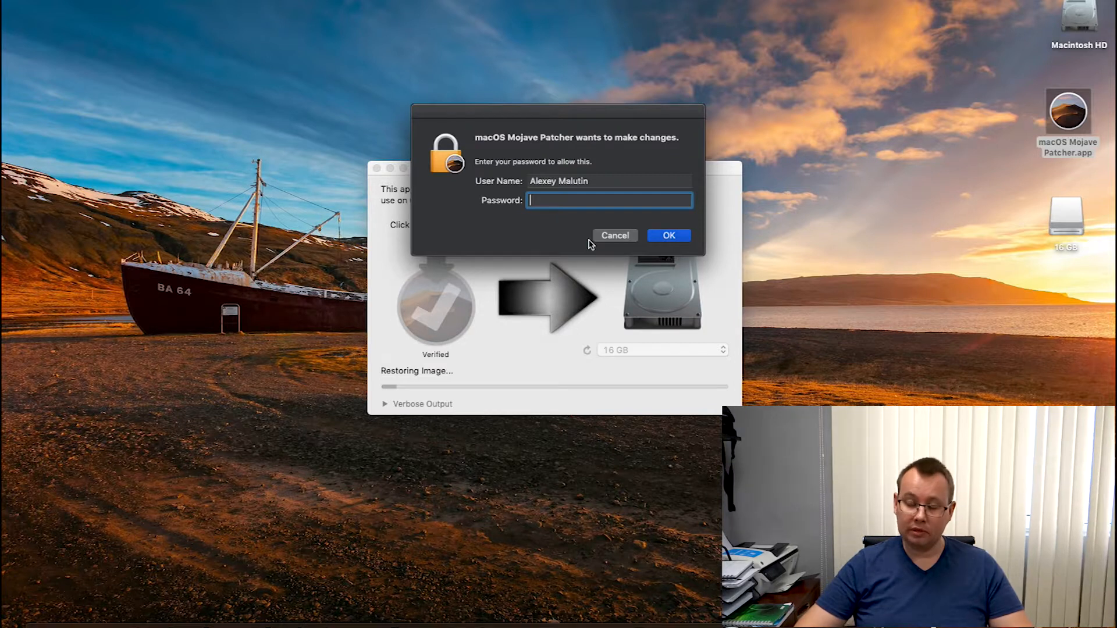
type("••")
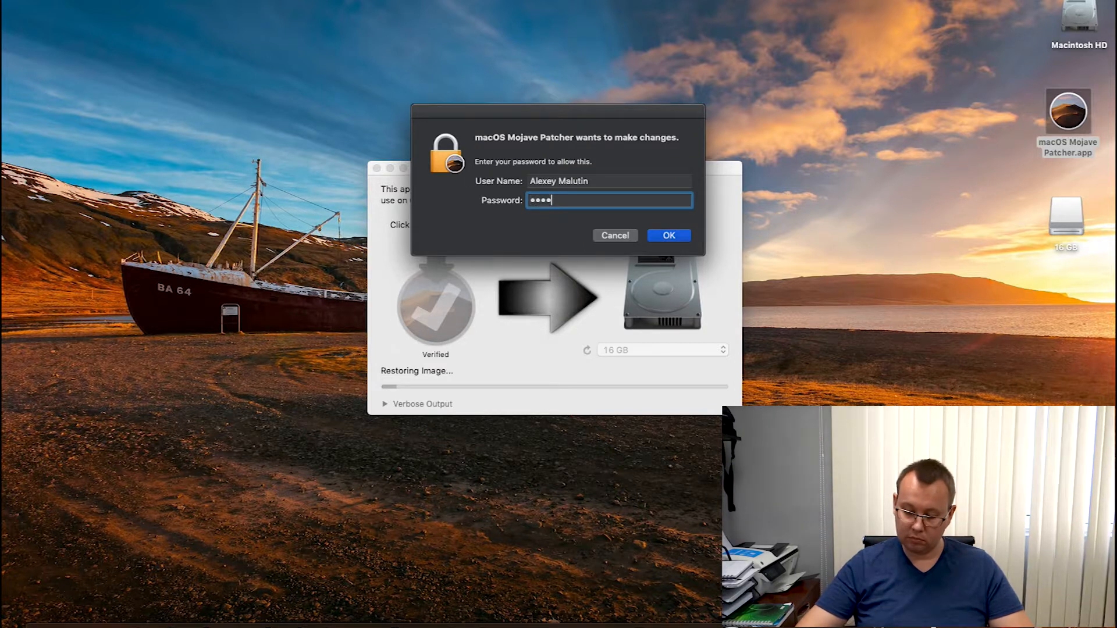
key("Return")
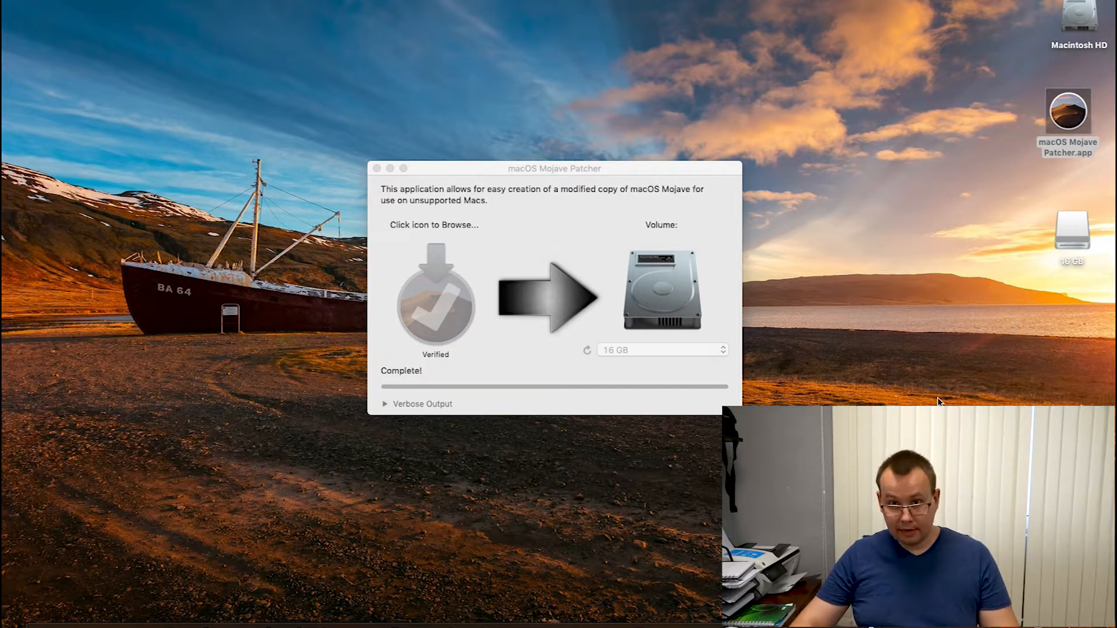
- Open the 16 GB drive, look through the installer files on it and close its window
double_click(1072, 233)
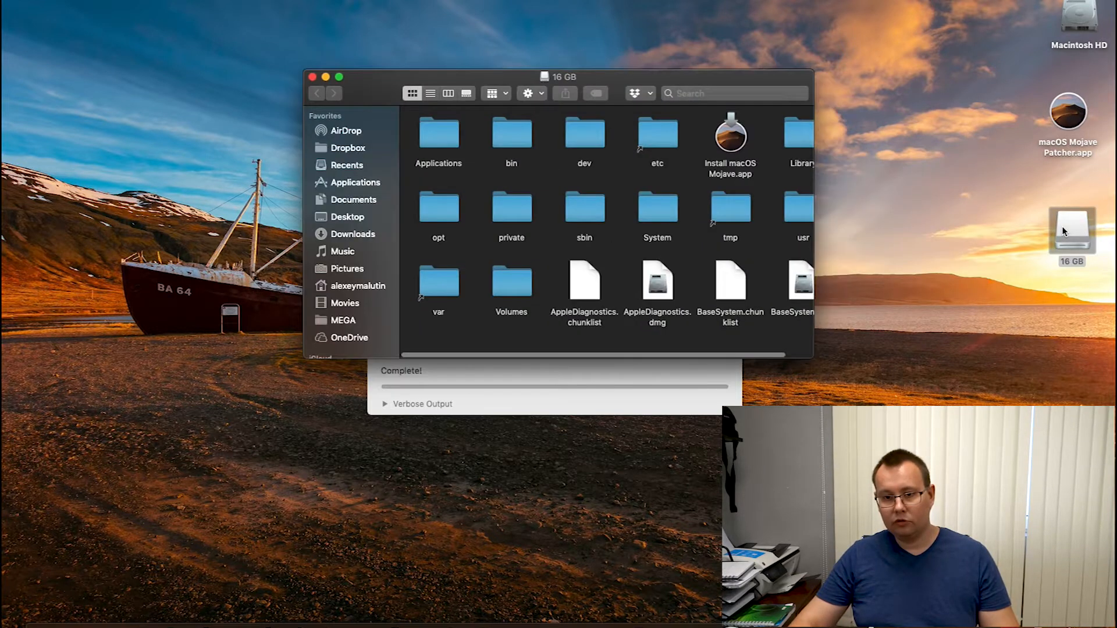
scroll(698, 174, "right", 3)
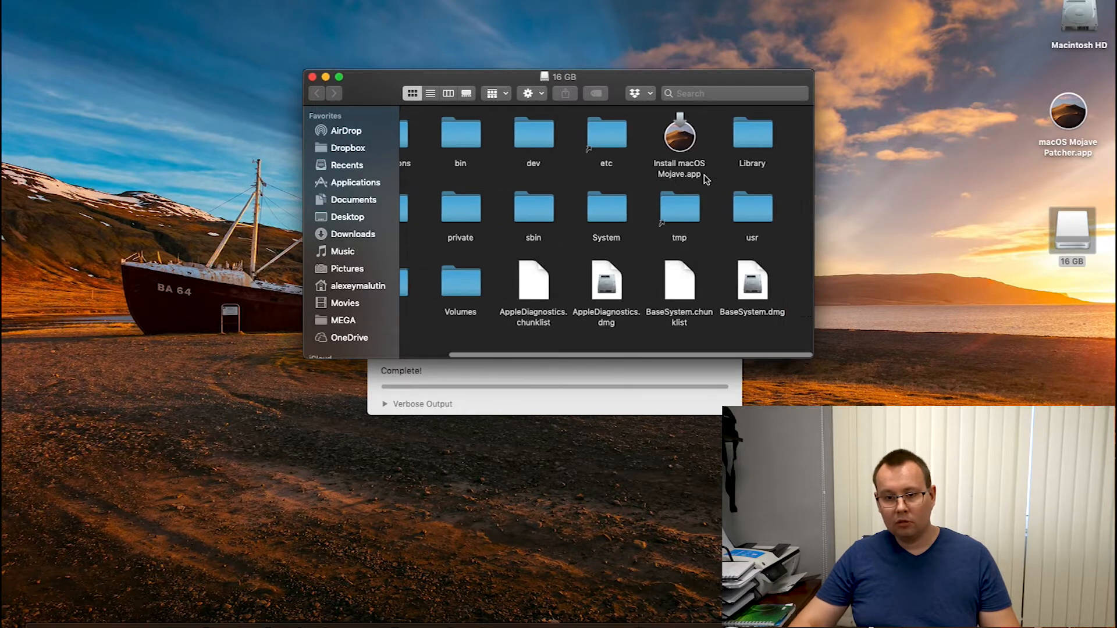
scroll(705, 179, "left", 3)
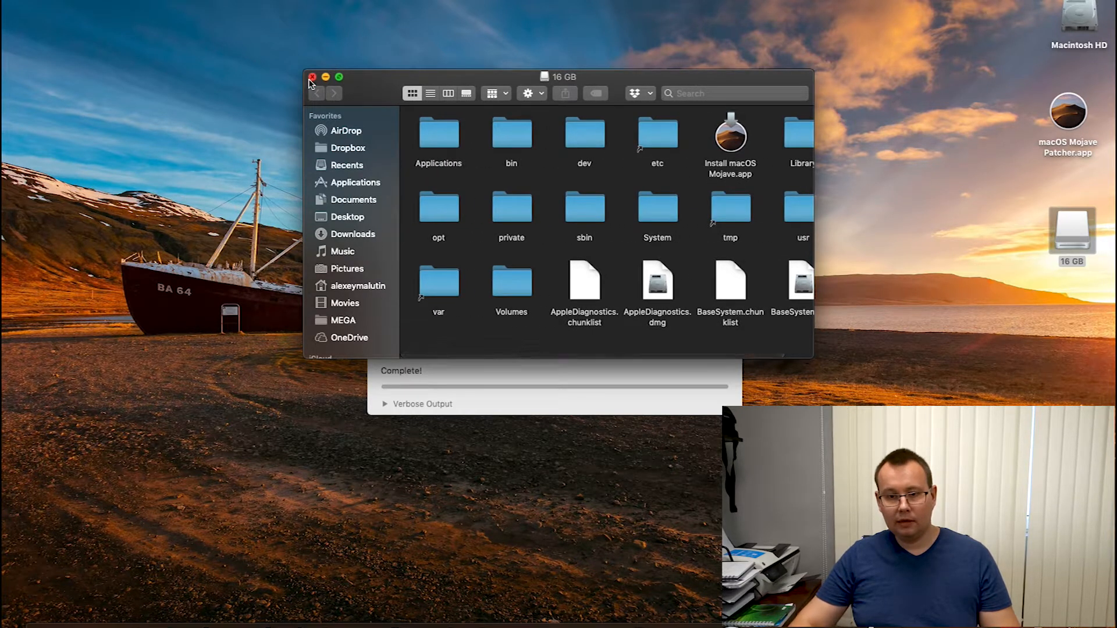
left_click(312, 77)
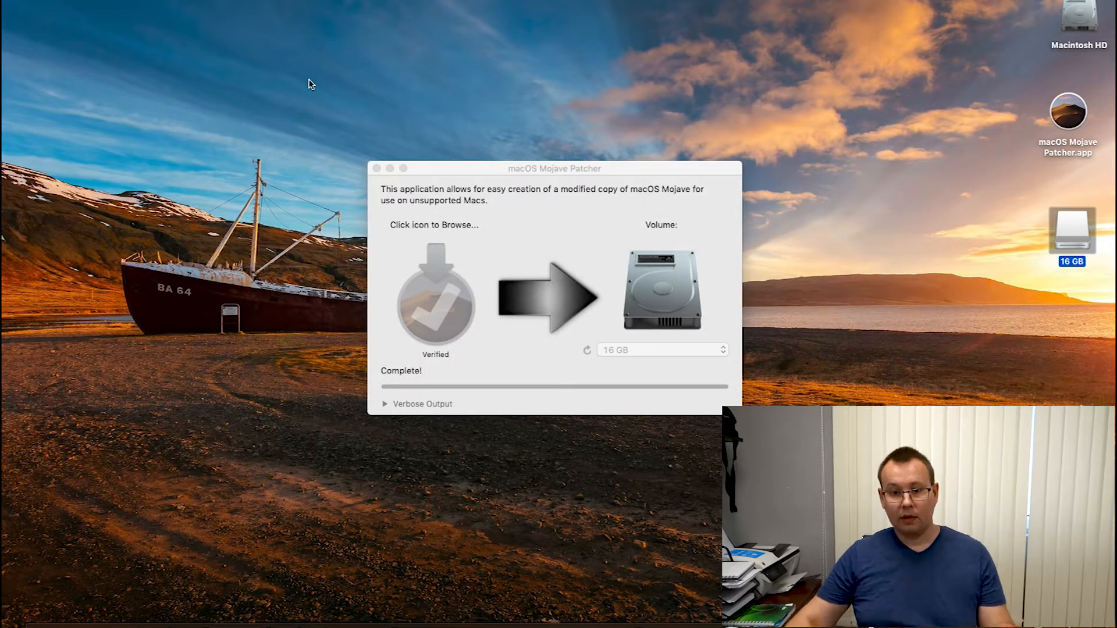